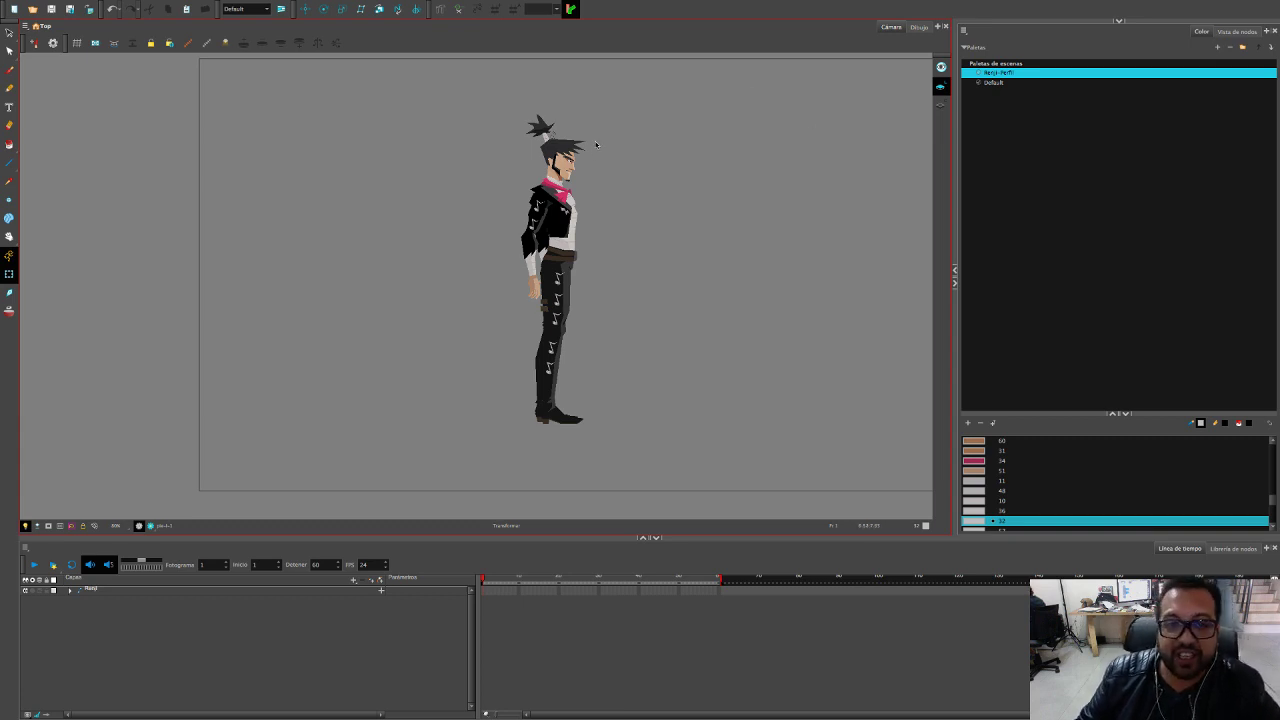
Examine the full-body profile character rig on the stage, including the near leg as a selected part
scroll(598, 143, down, 1)
scroll(601, 141, up, 2)
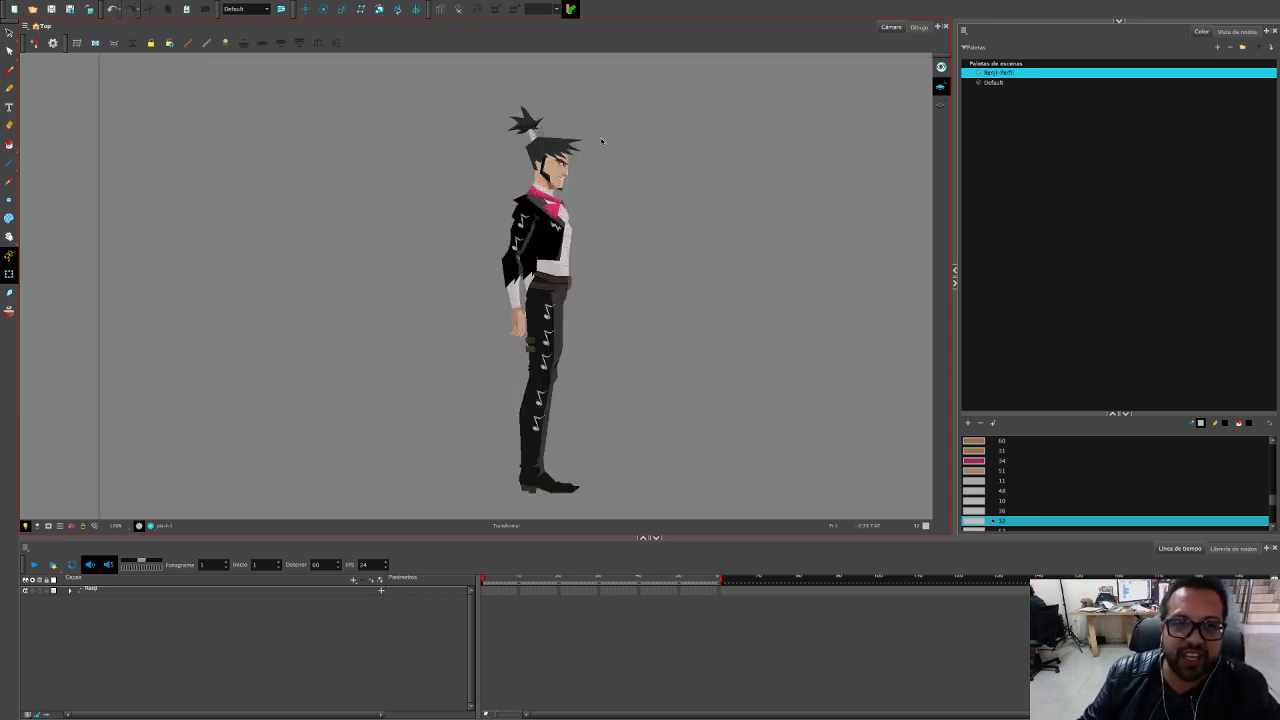
scroll(600, 141, down, 1)
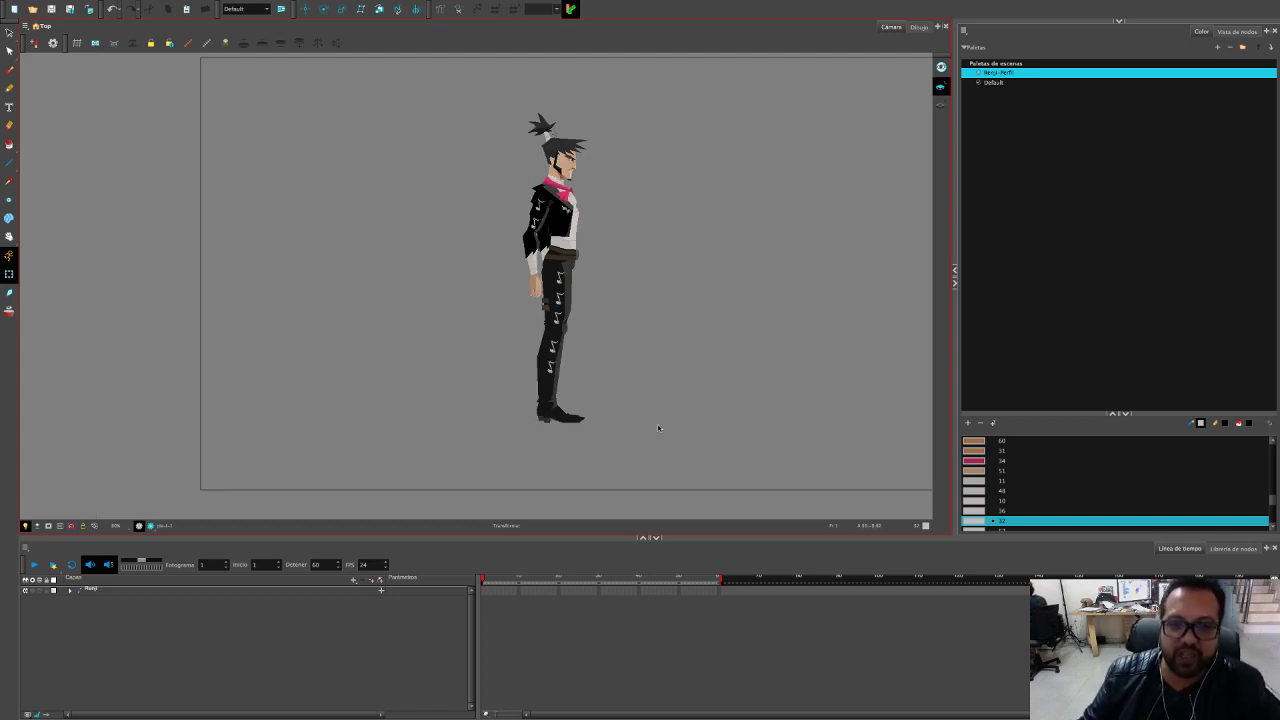
scroll(640, 418, down, 1)
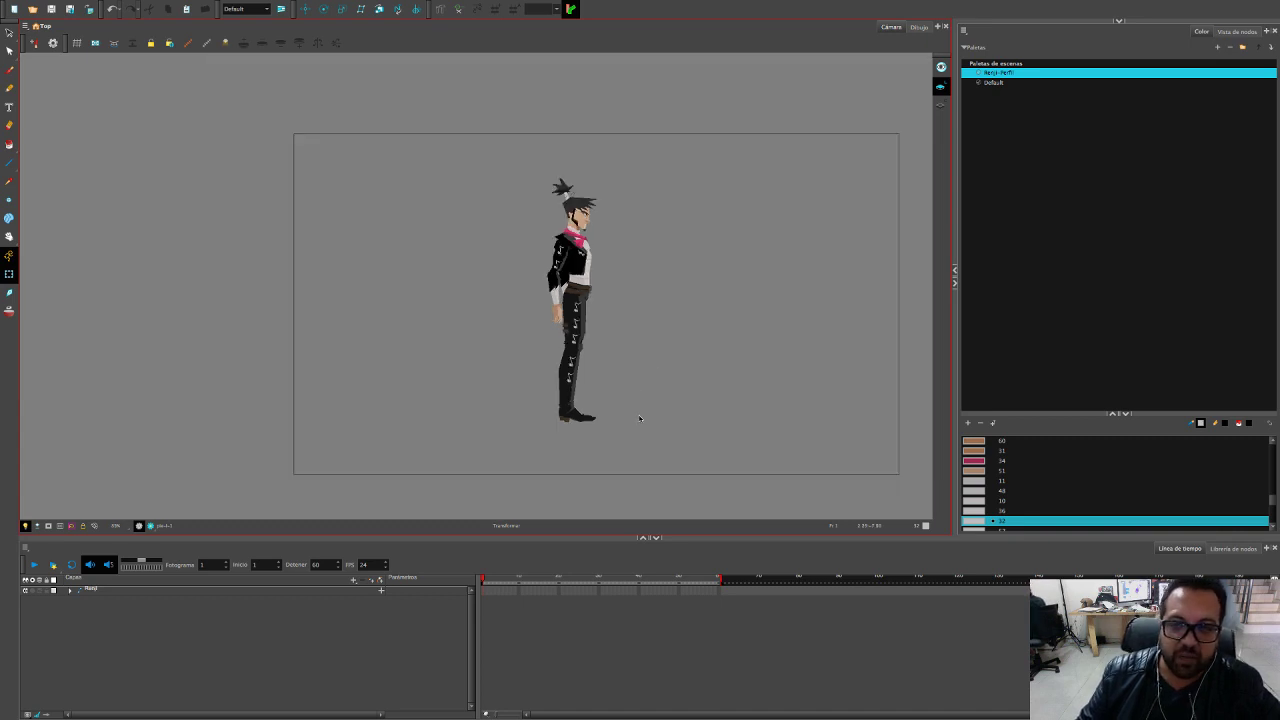
scroll(638, 416, up, 1)
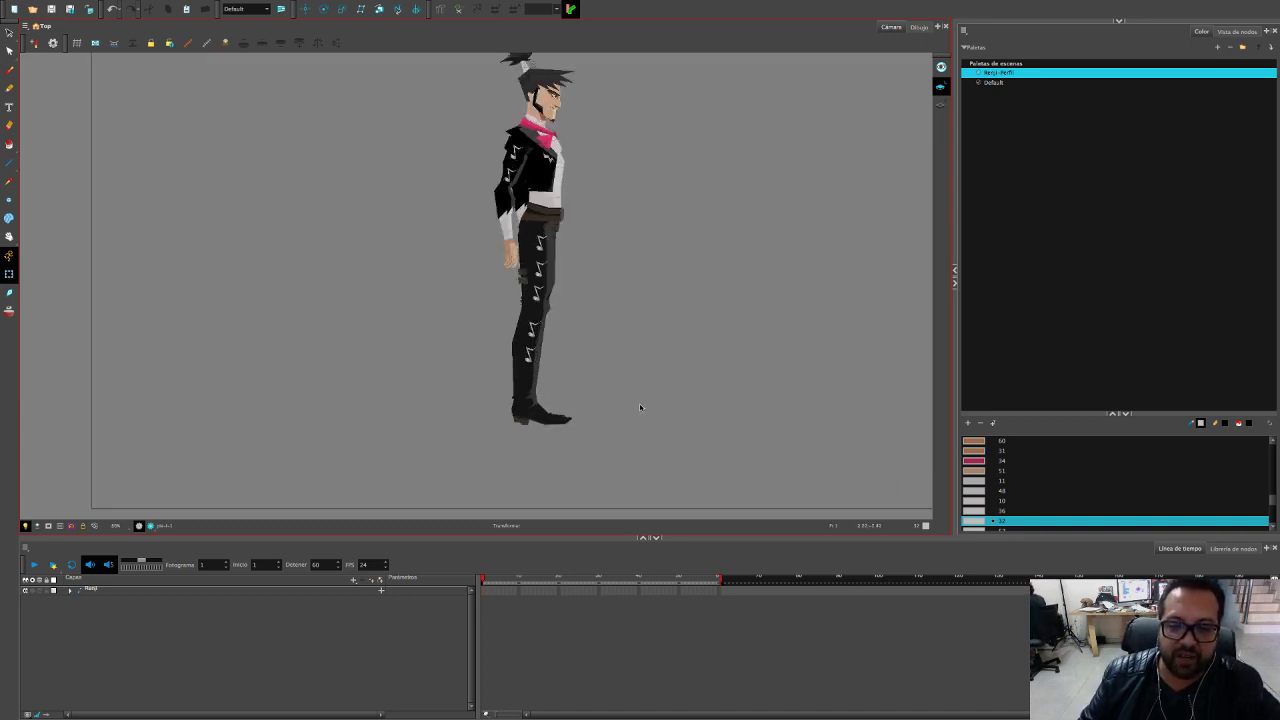
scroll(640, 405, down, 1)
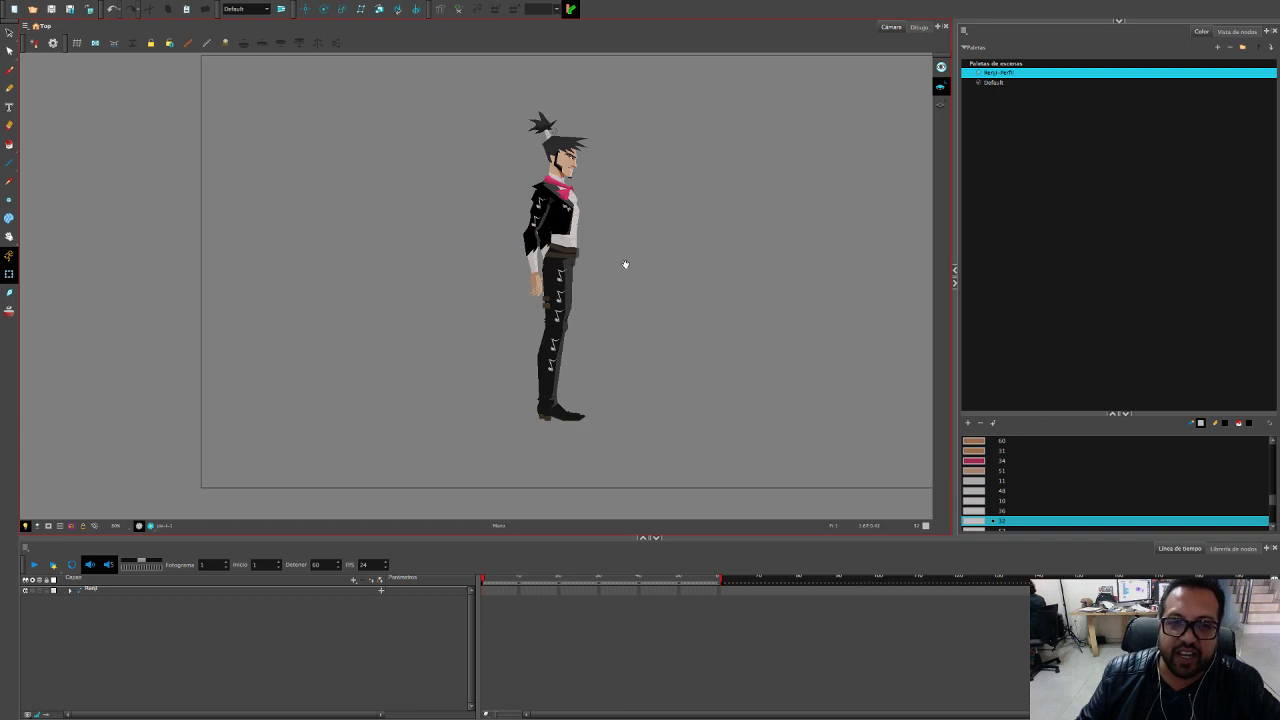
scroll(614, 309, up, 1)
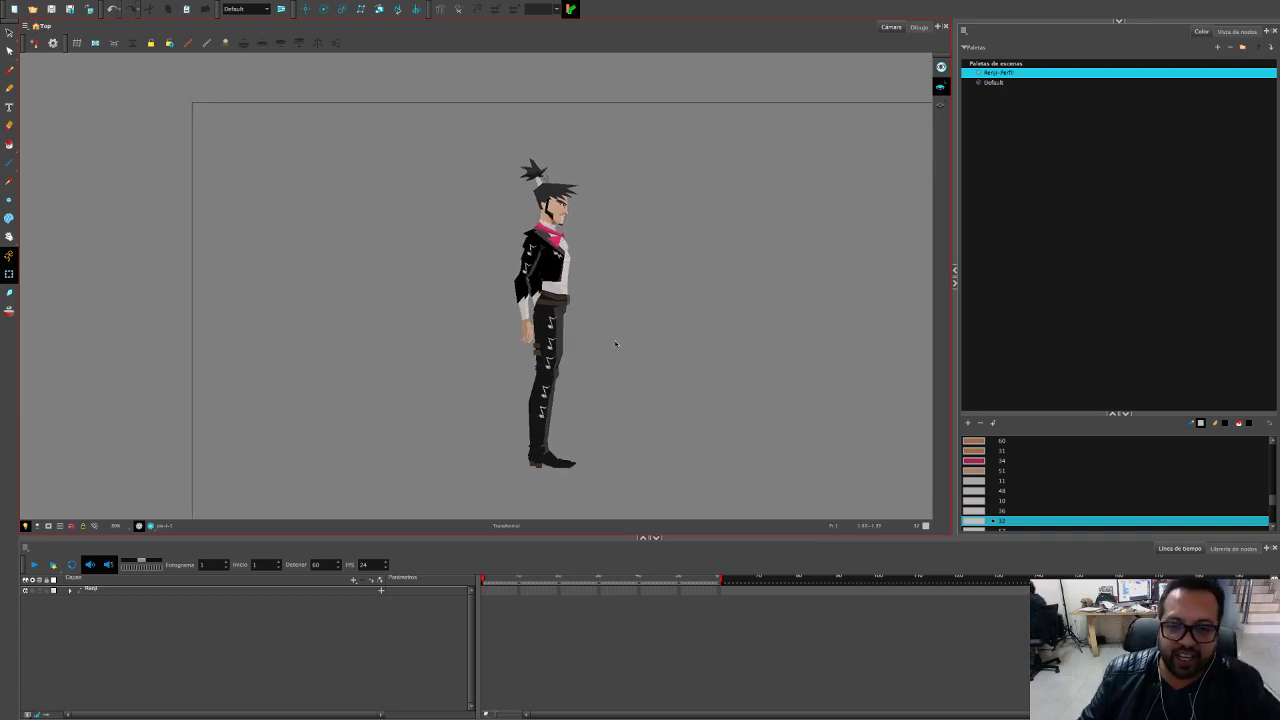
drag(612, 334, 617, 312)
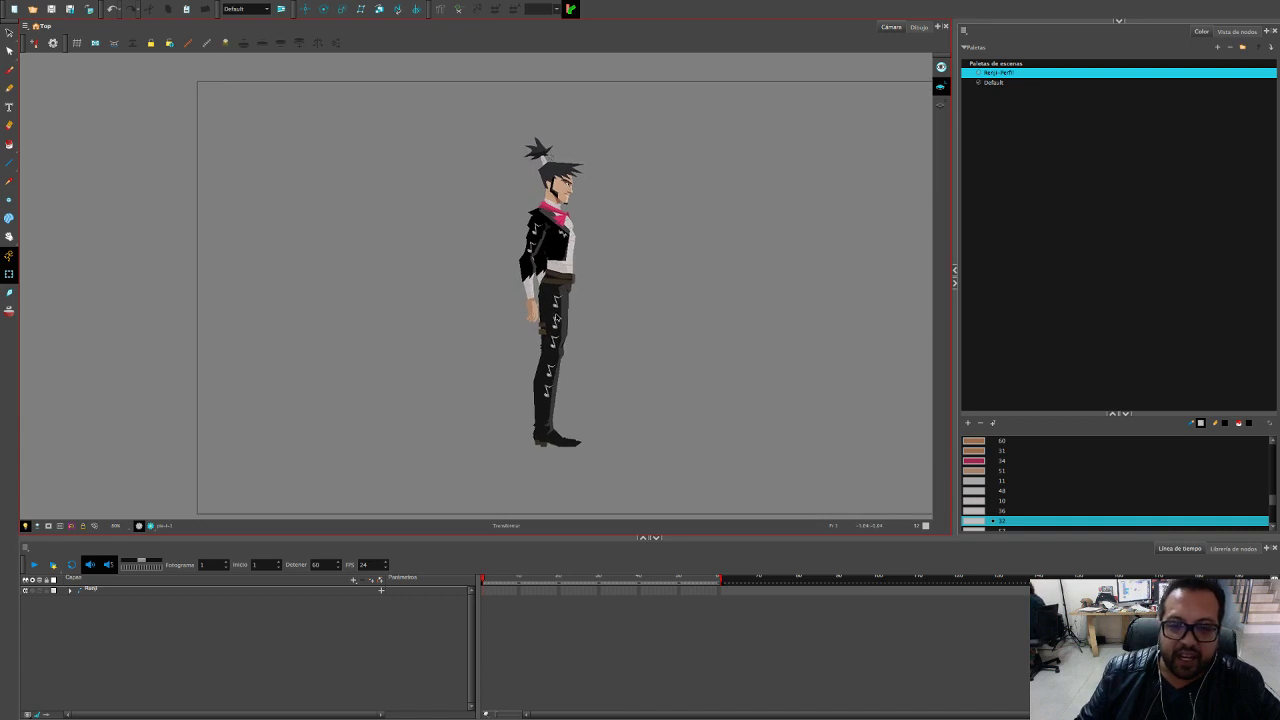
click(556, 318)
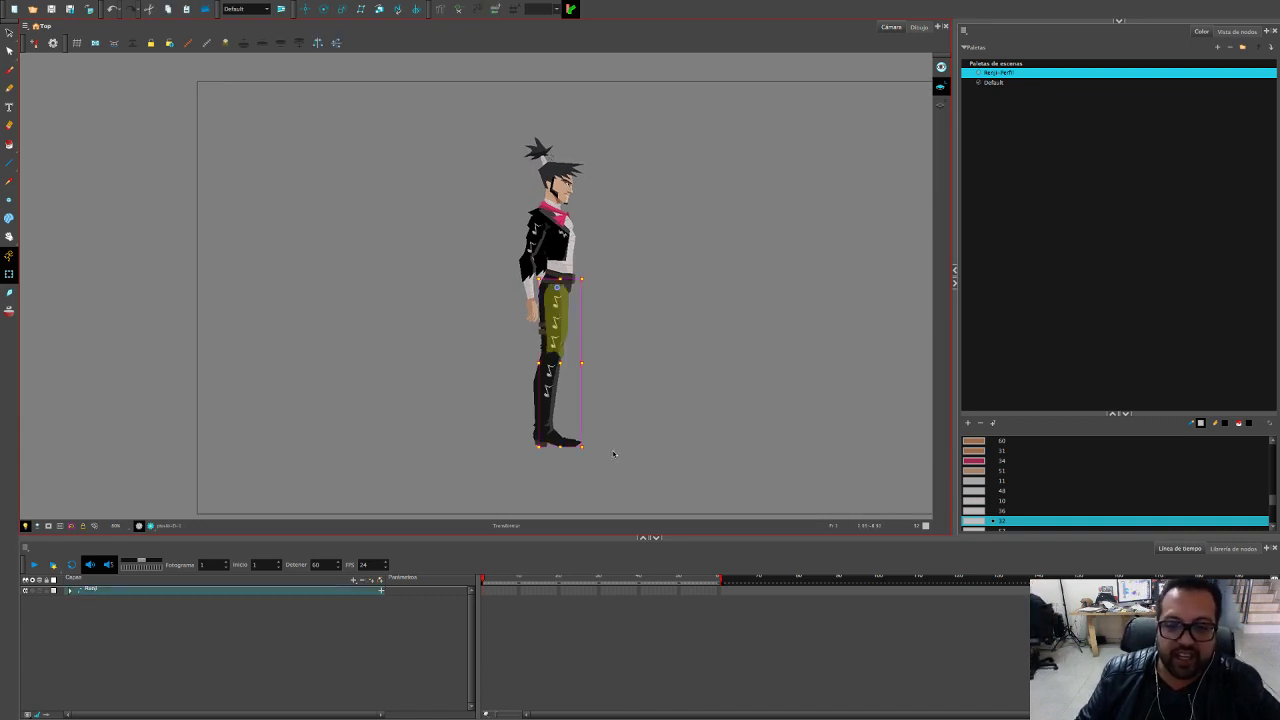
scroll(608, 399, down, 2)
scroll(608, 399, up, 2)
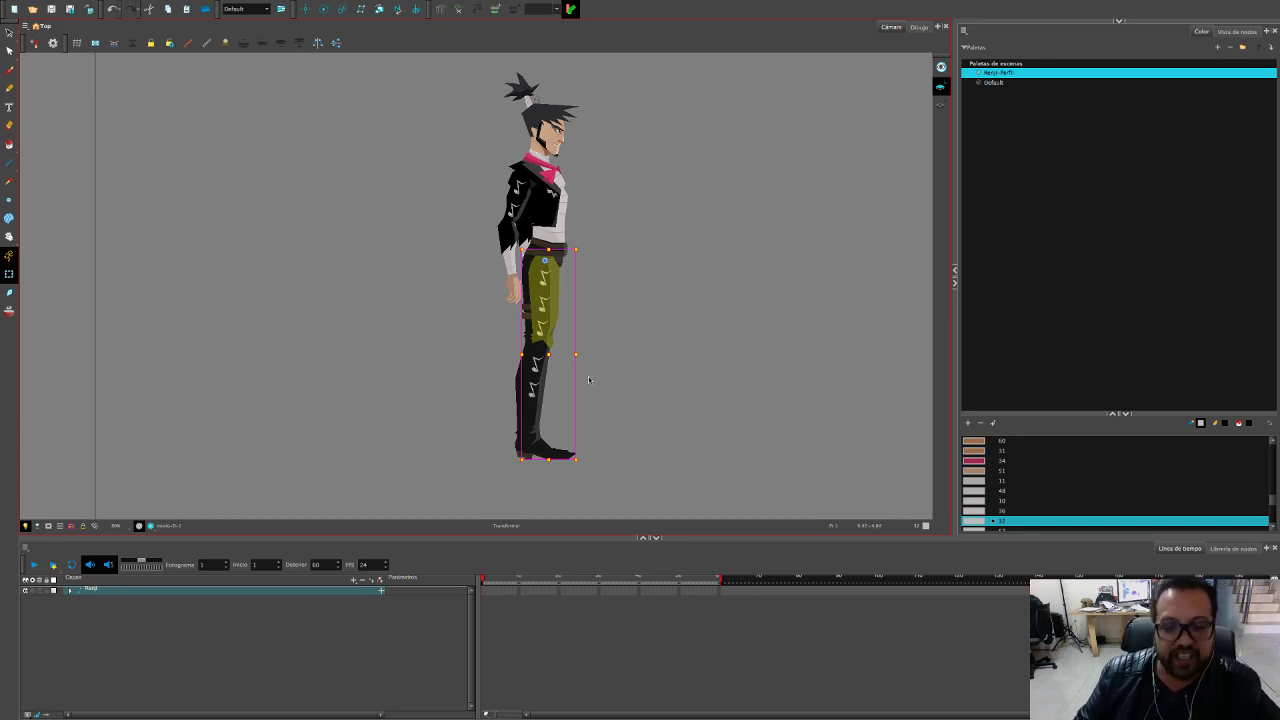
Enlarge the timeline area, shorten the scene to end at frame 36 and return the playhead to frame 1
drag(734, 537, 734, 473)
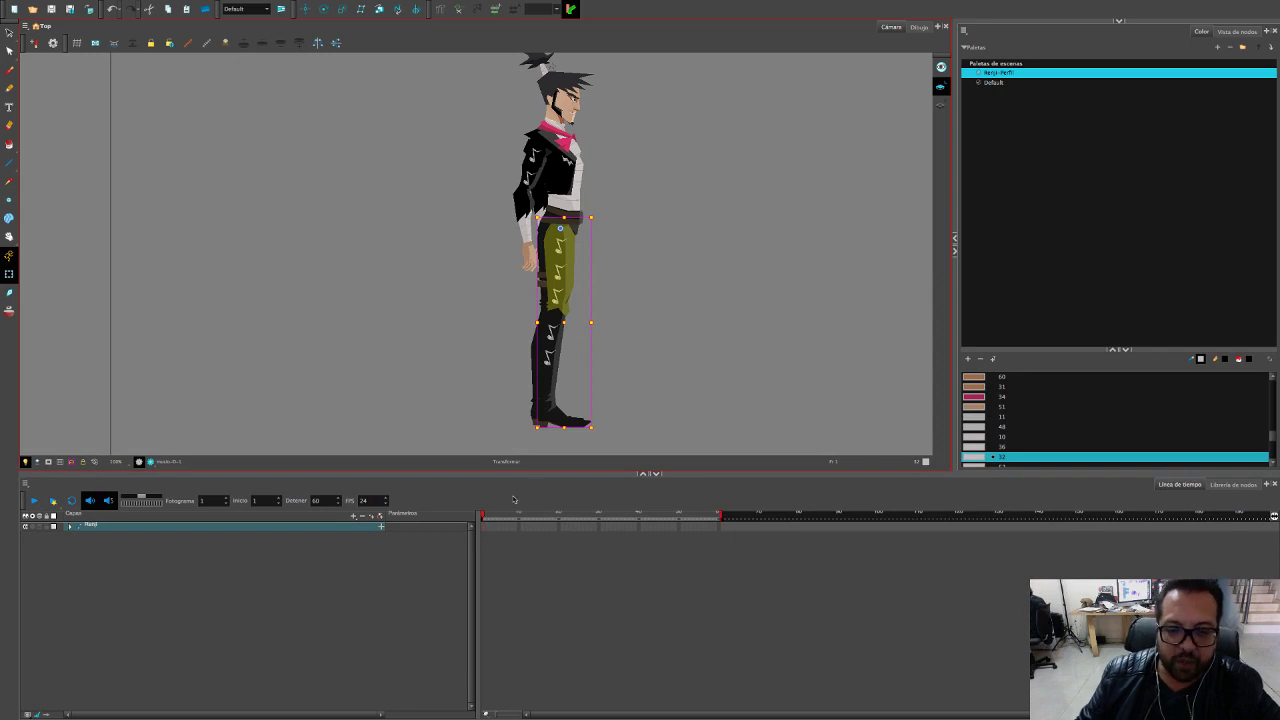
drag(484, 516, 623, 523)
click(624, 529)
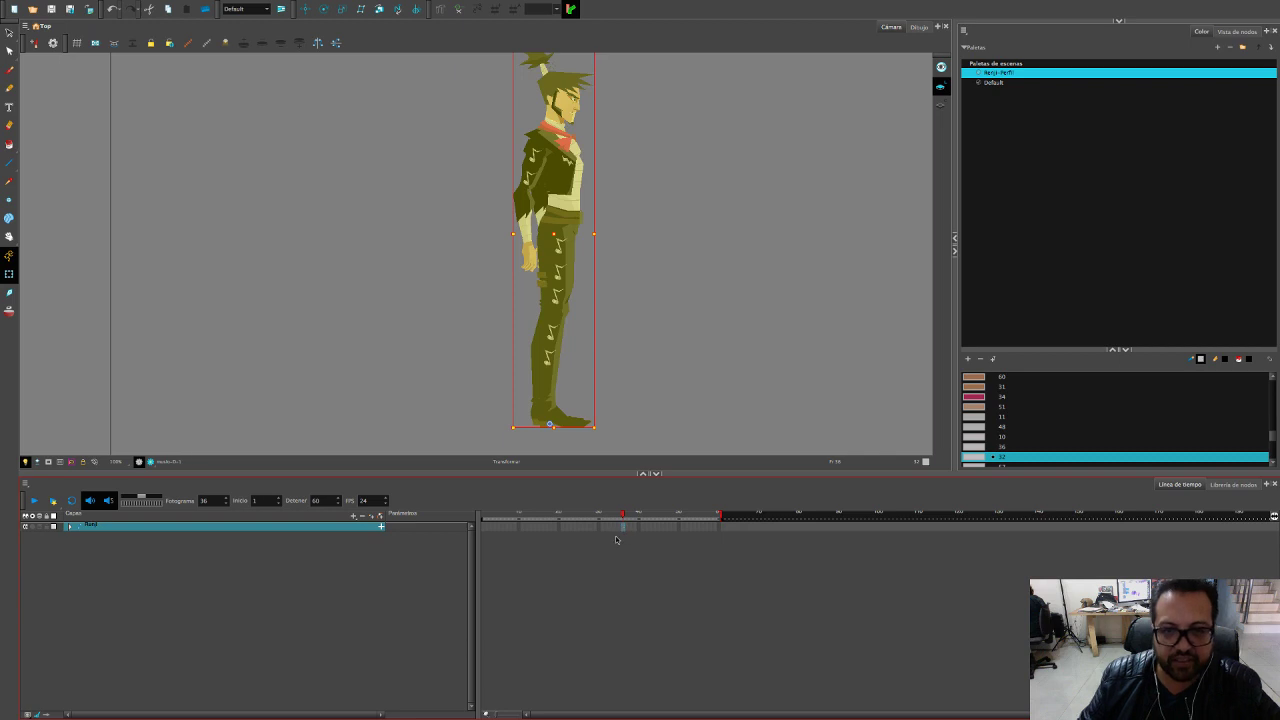
scroll(645, 327, down, 2)
scroll(645, 327, up, 1)
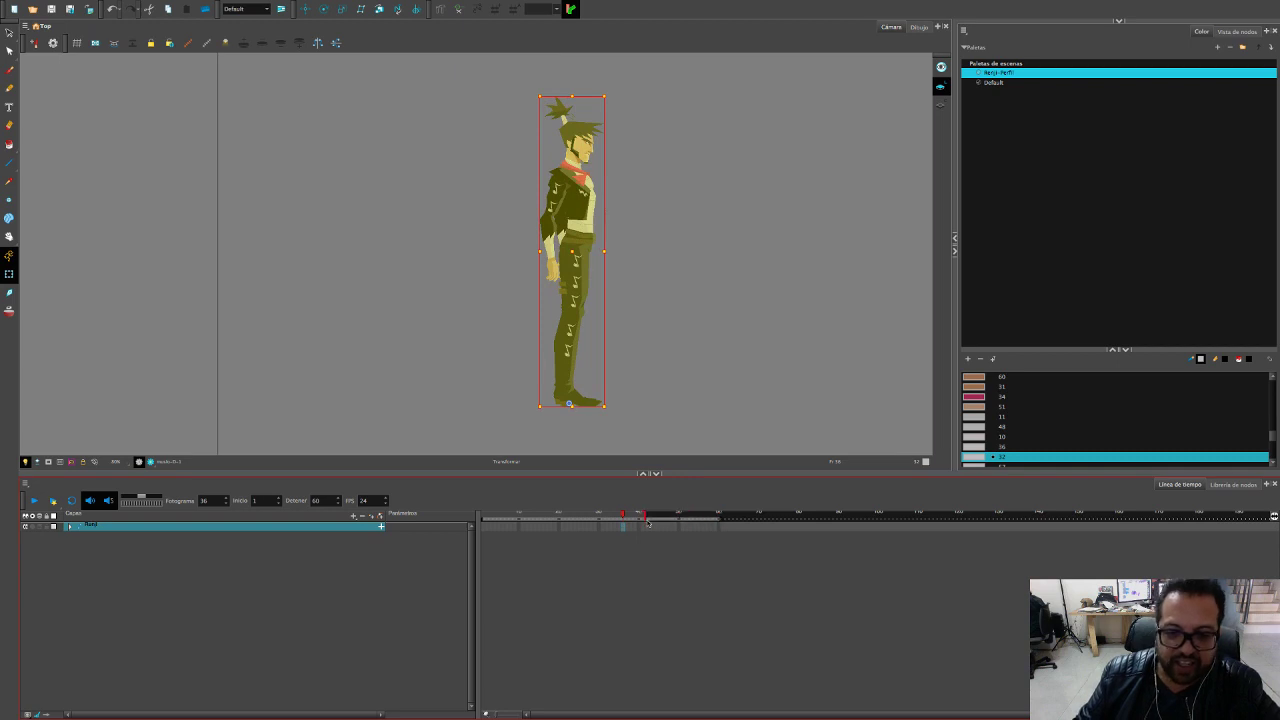
drag(628, 526, 624, 522)
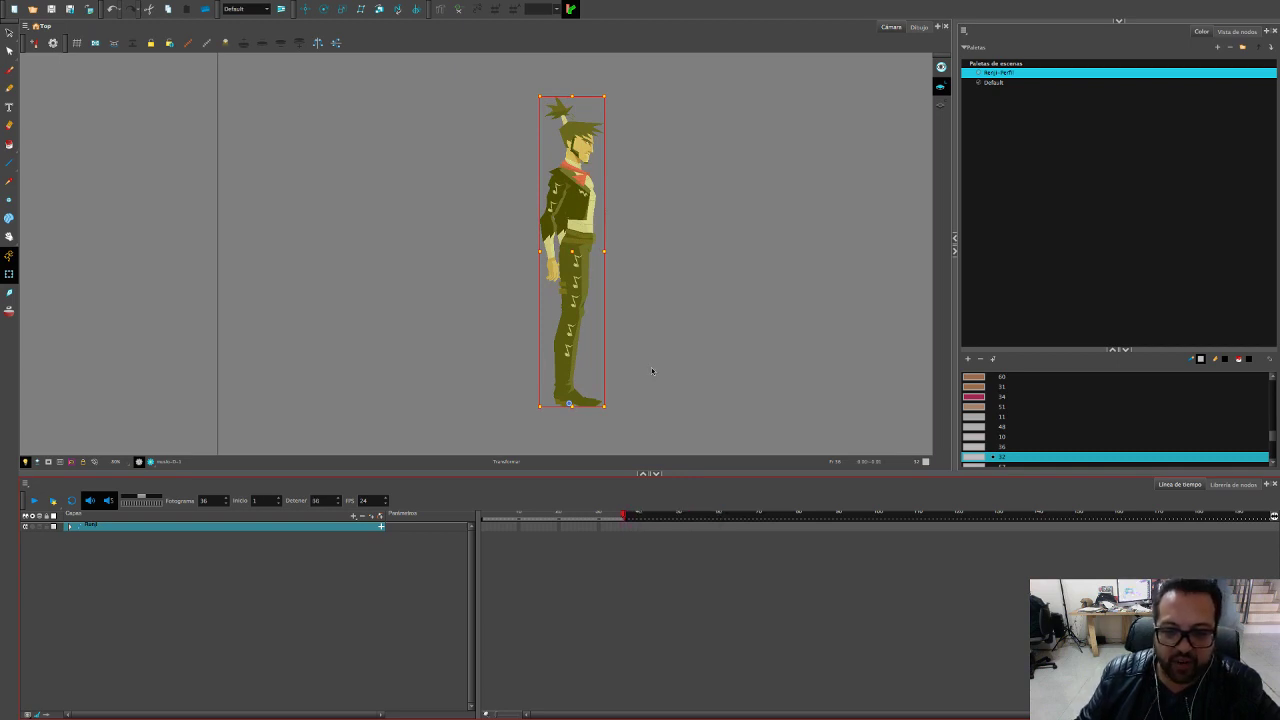
scroll(642, 357, down, 1)
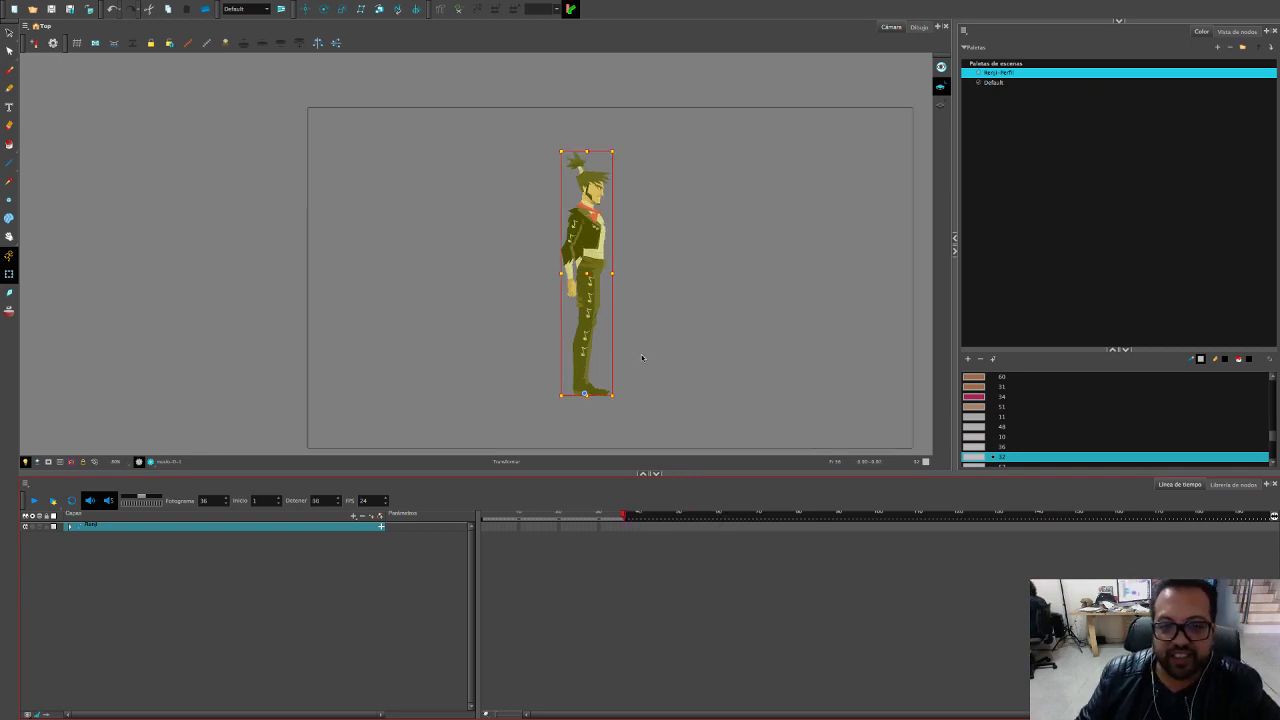
key(space)
mouse_move(637, 351)
mouse_down()
mouse_move(626, 326)
mouse_move(632, 344)
mouse_up()
drag(620, 515, 606, 515)
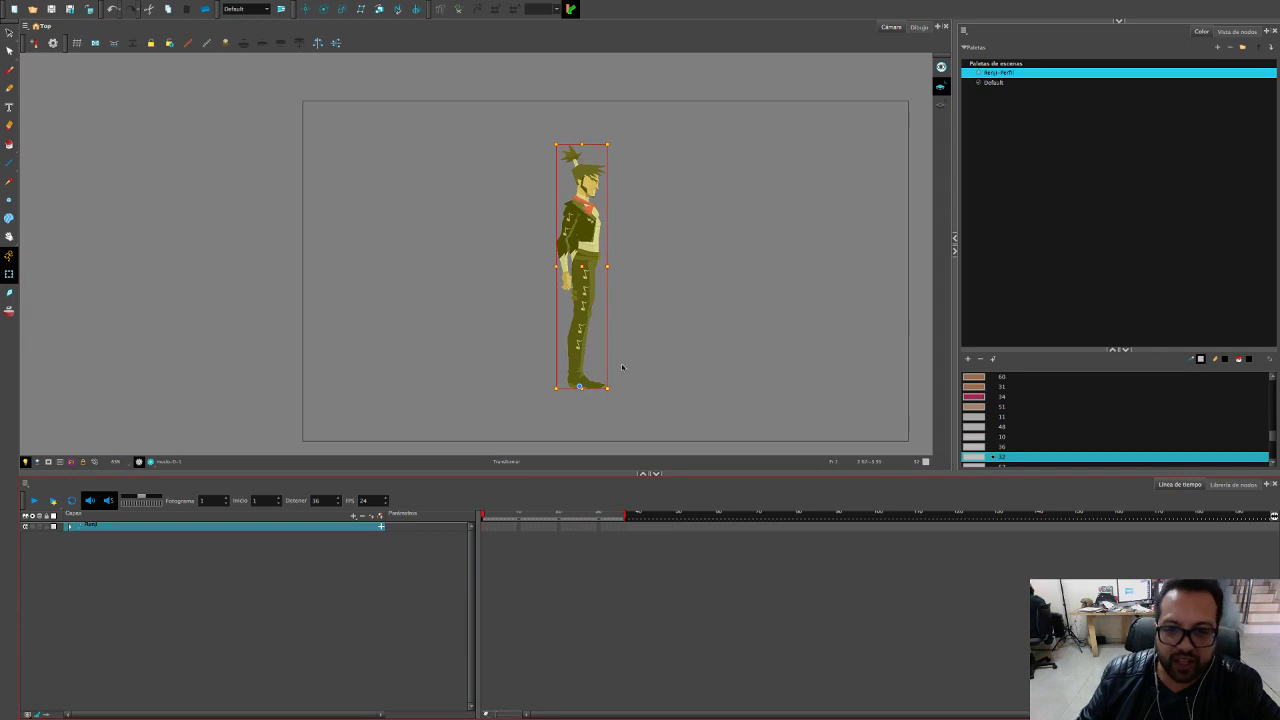
Try posing the near leg at frame 1 with the thigh raised forward and the lower leg bent back at the knee
scroll(650, 355, up, 4)
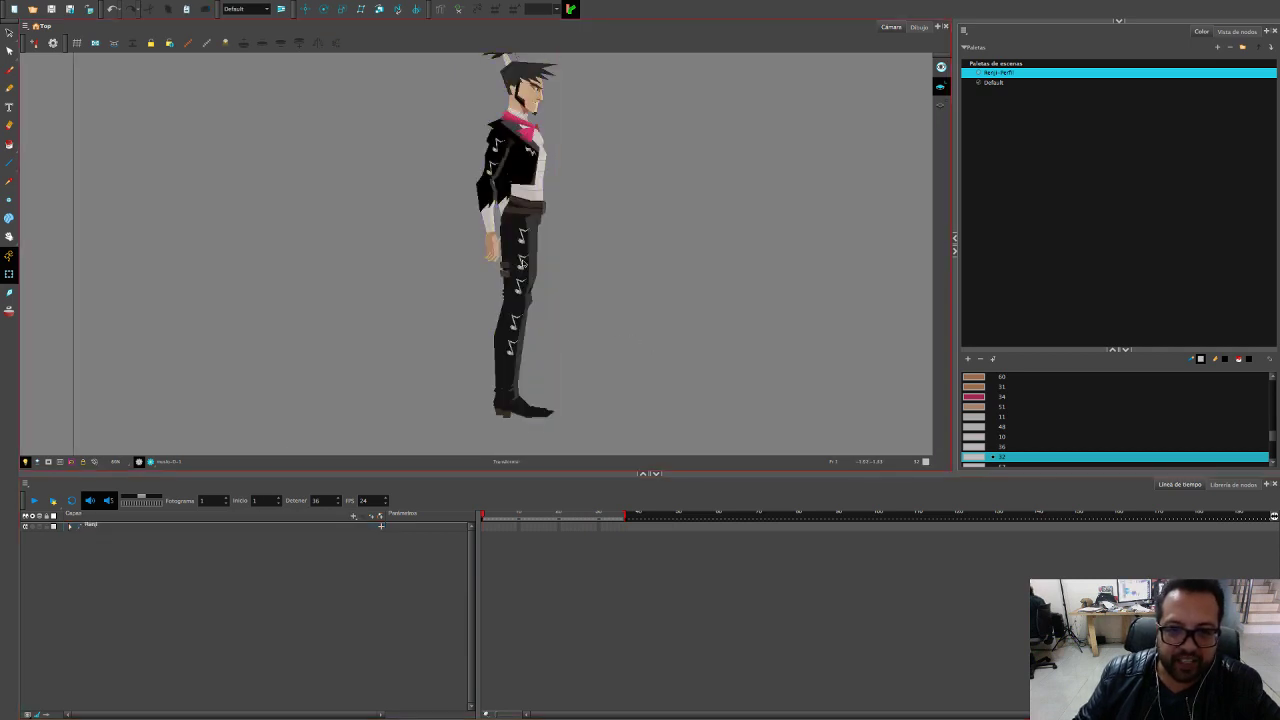
click(521, 263)
drag(562, 426, 757, 323)
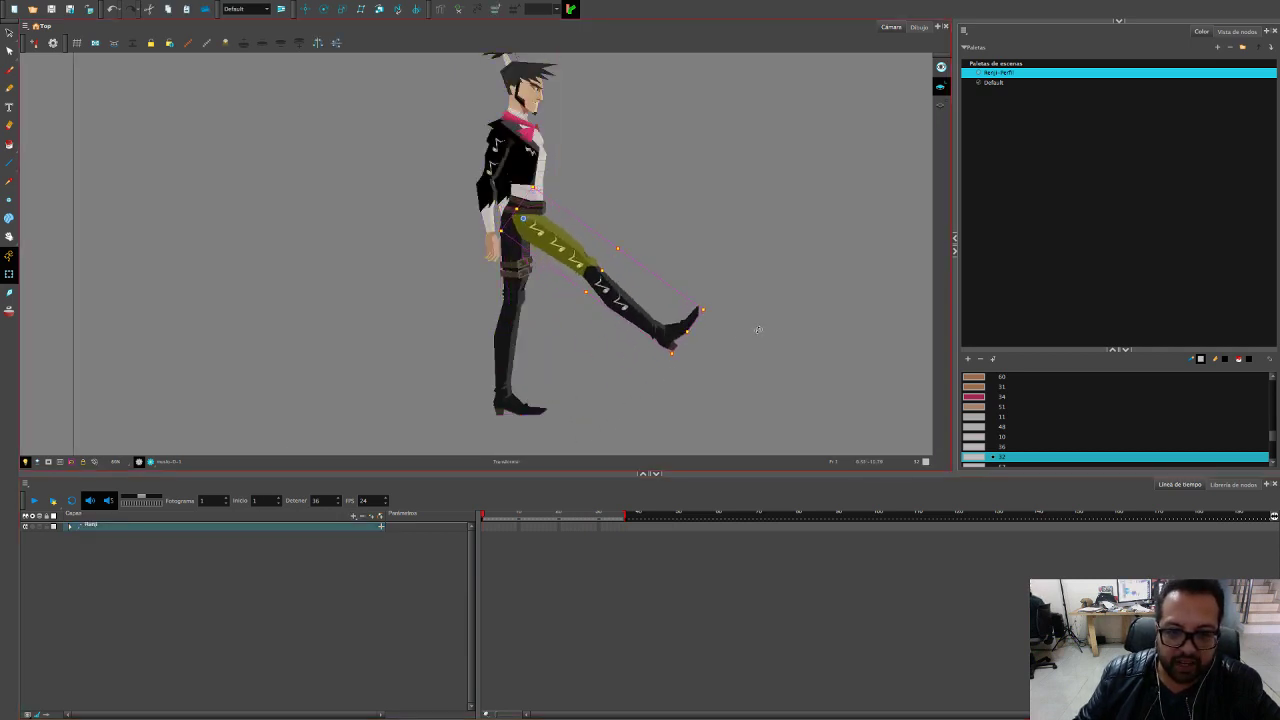
click(635, 310)
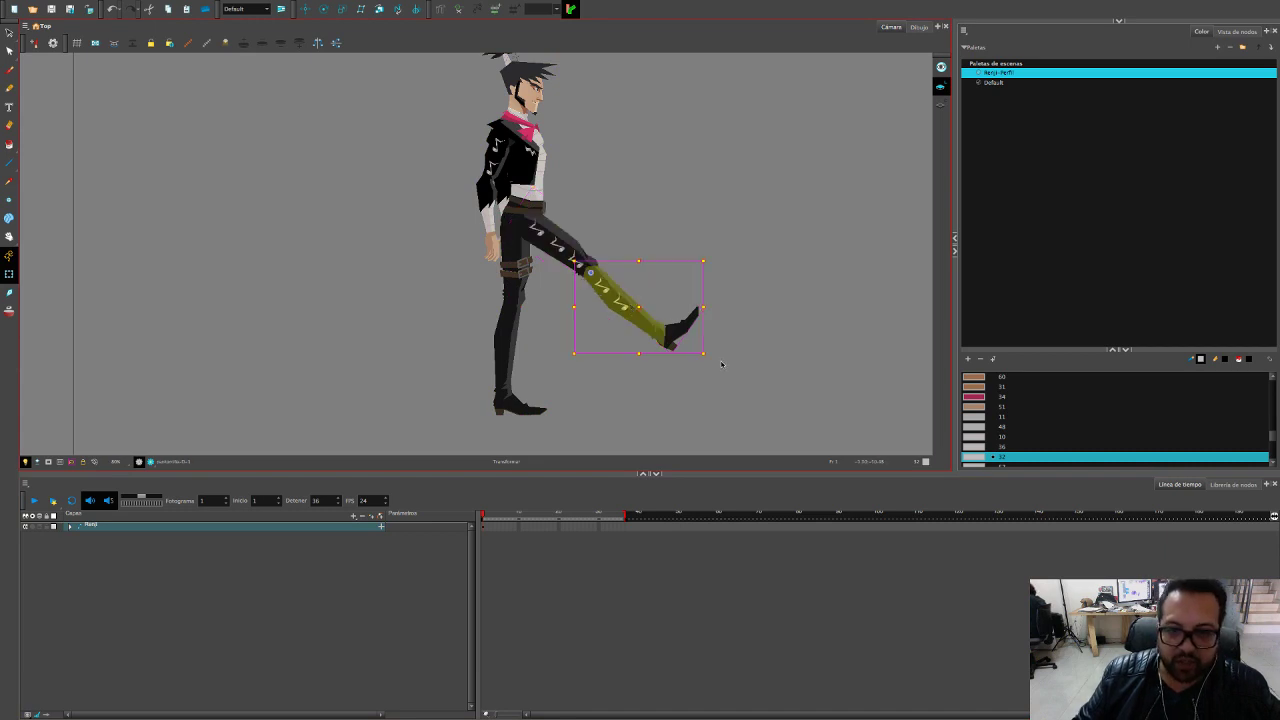
drag(682, 383, 610, 373)
click(575, 407)
click(608, 386)
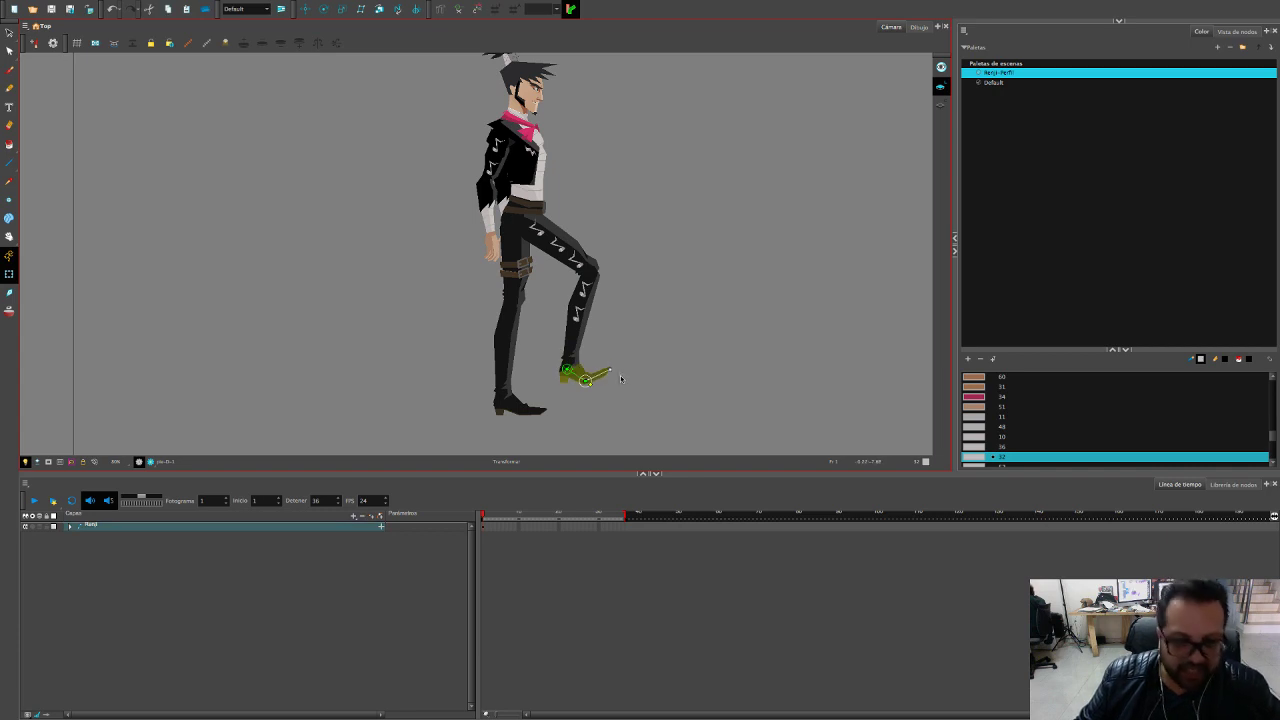
Undo the trial rotations of the near leg
key(ctrl+z)
key(ctrl+z)
key(ctrl+z)
key(ctrl+z)
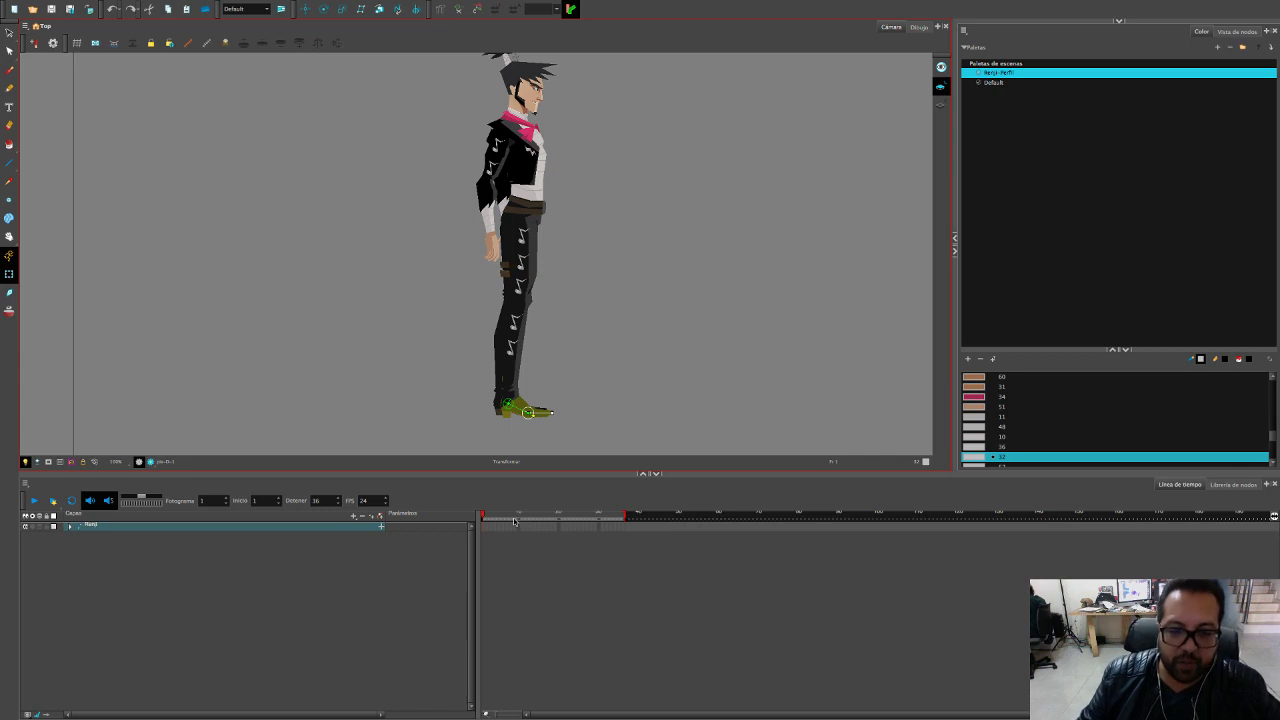
Select the whole character at frame 1 and move it straight down until its feet rest on the camera frame's lower edge
scroll(572, 408, down, 2)
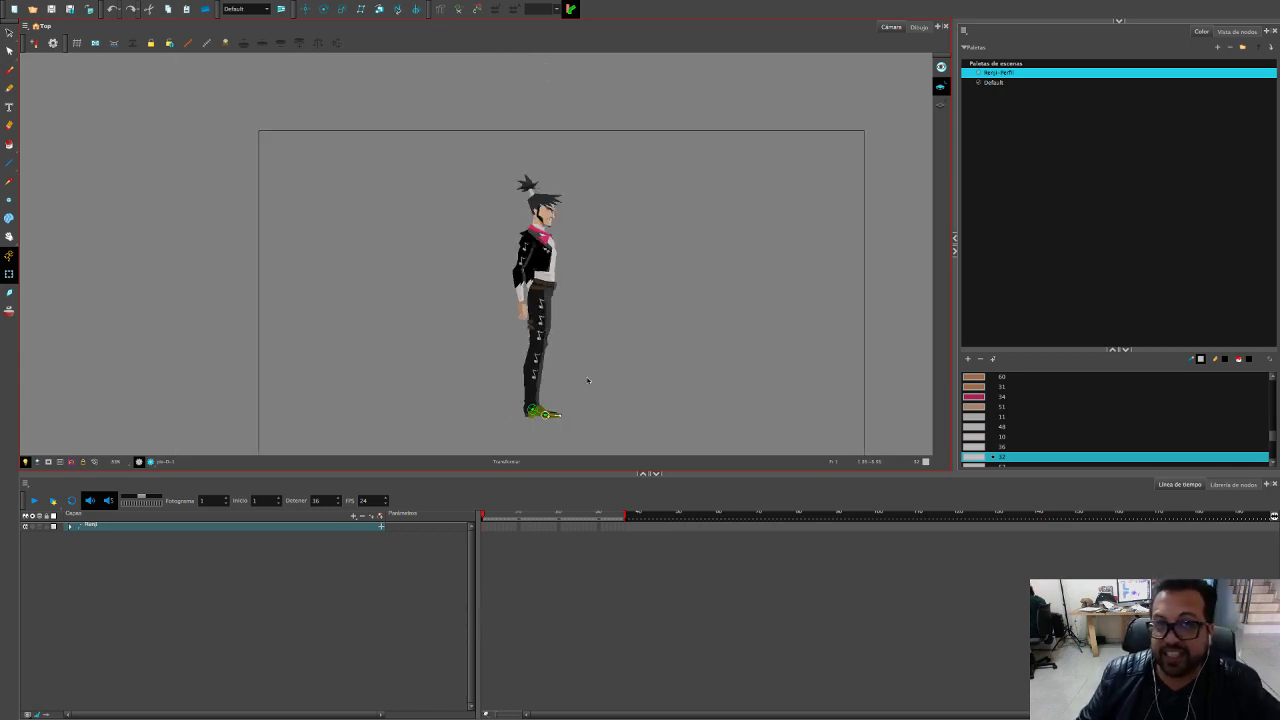
scroll(567, 393, down, 2)
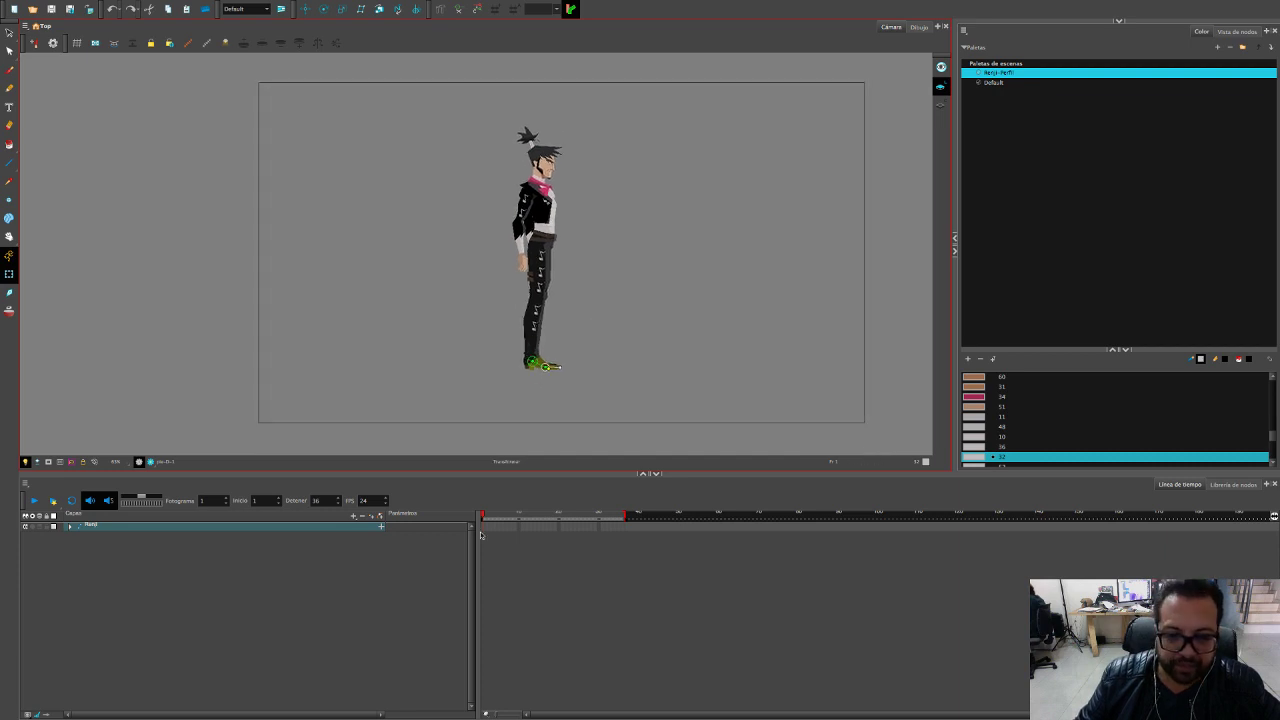
key(ctrl+a)
drag(645, 367, 640, 340)
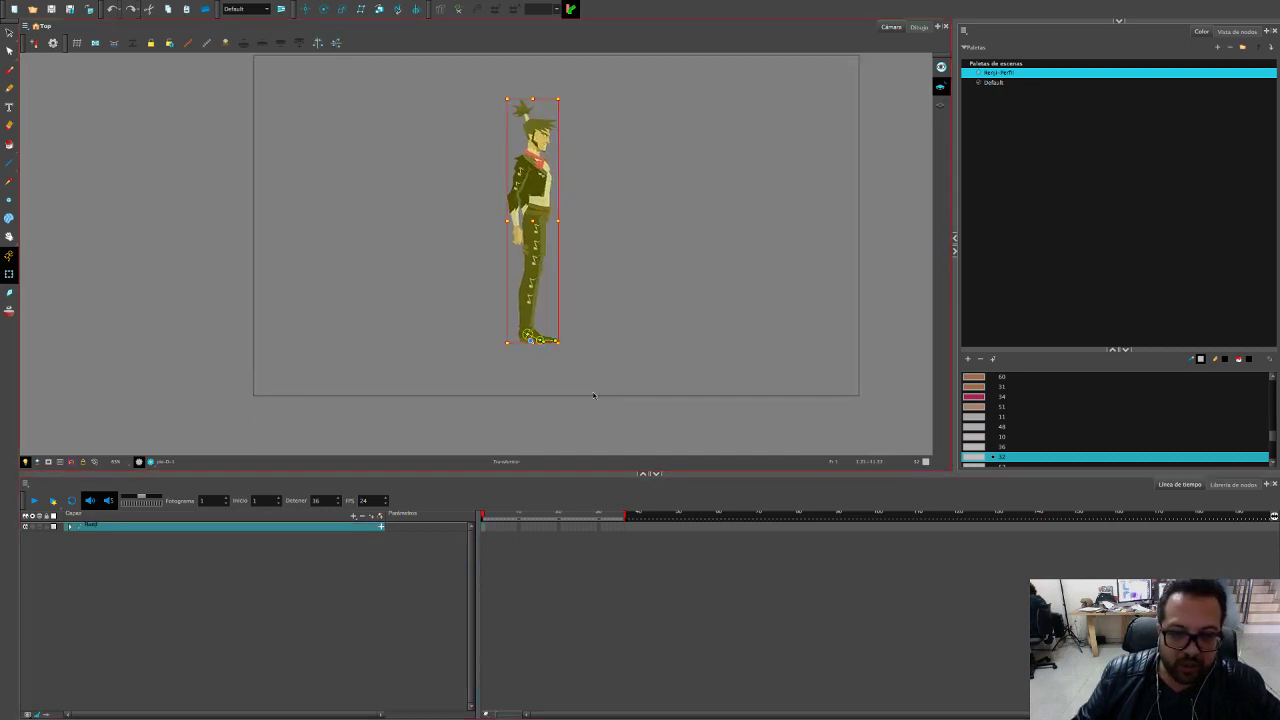
click(610, 355)
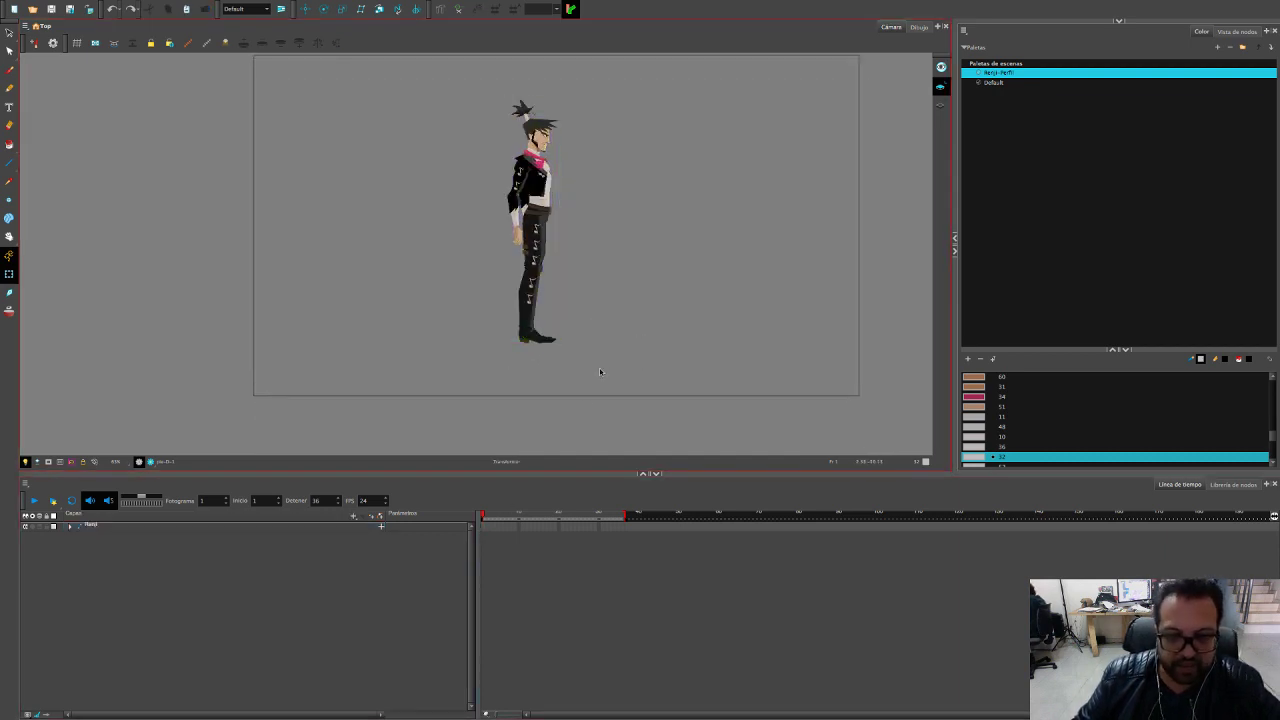
click(484, 530)
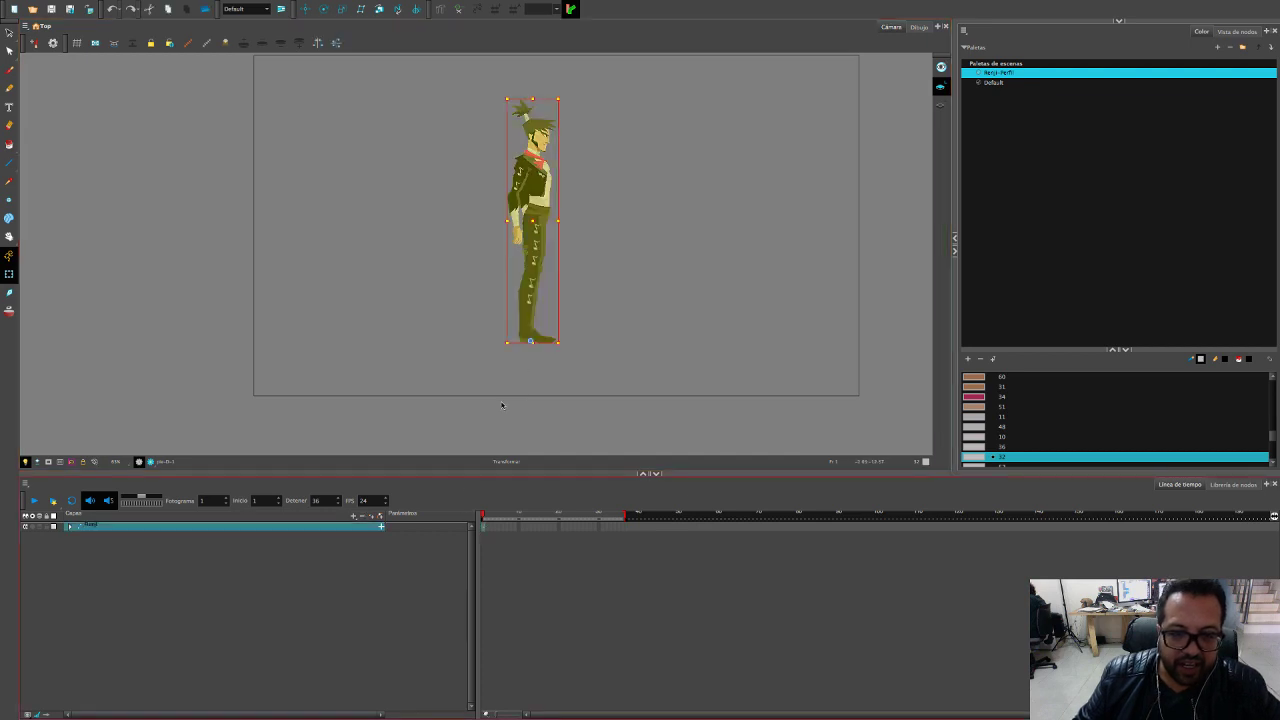
drag(578, 334, 573, 346)
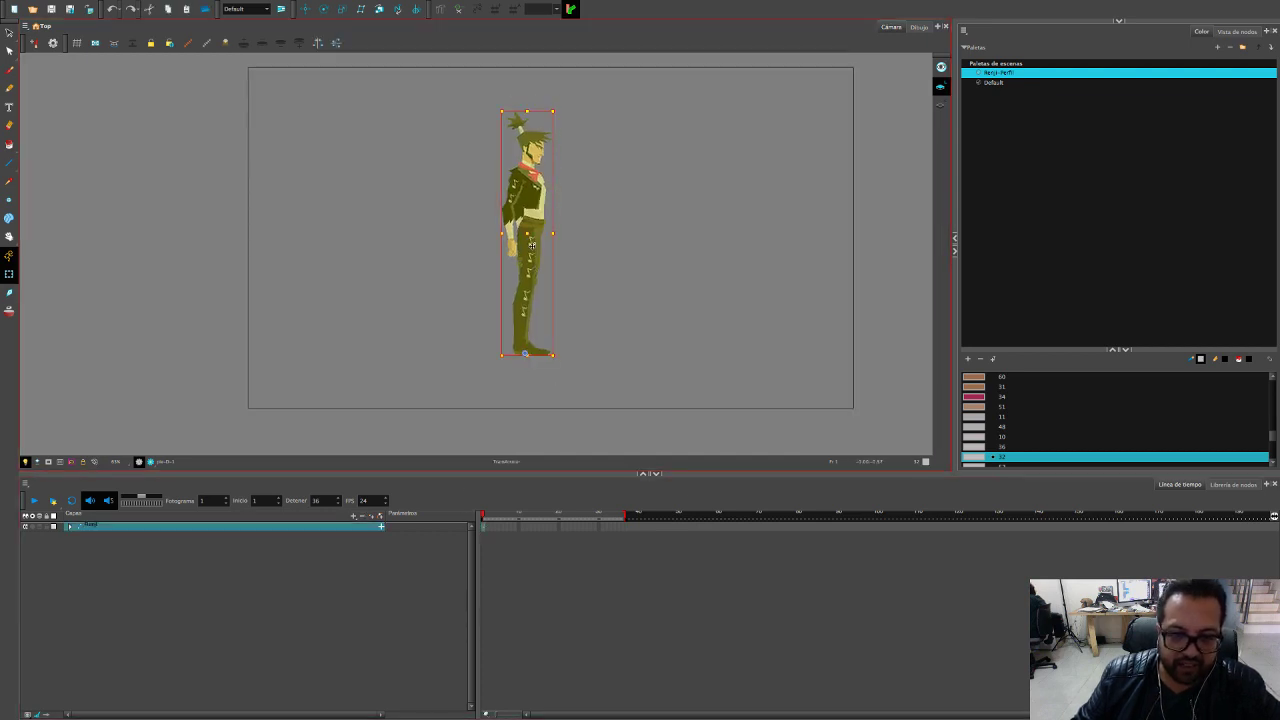
drag(531, 245, 530, 298)
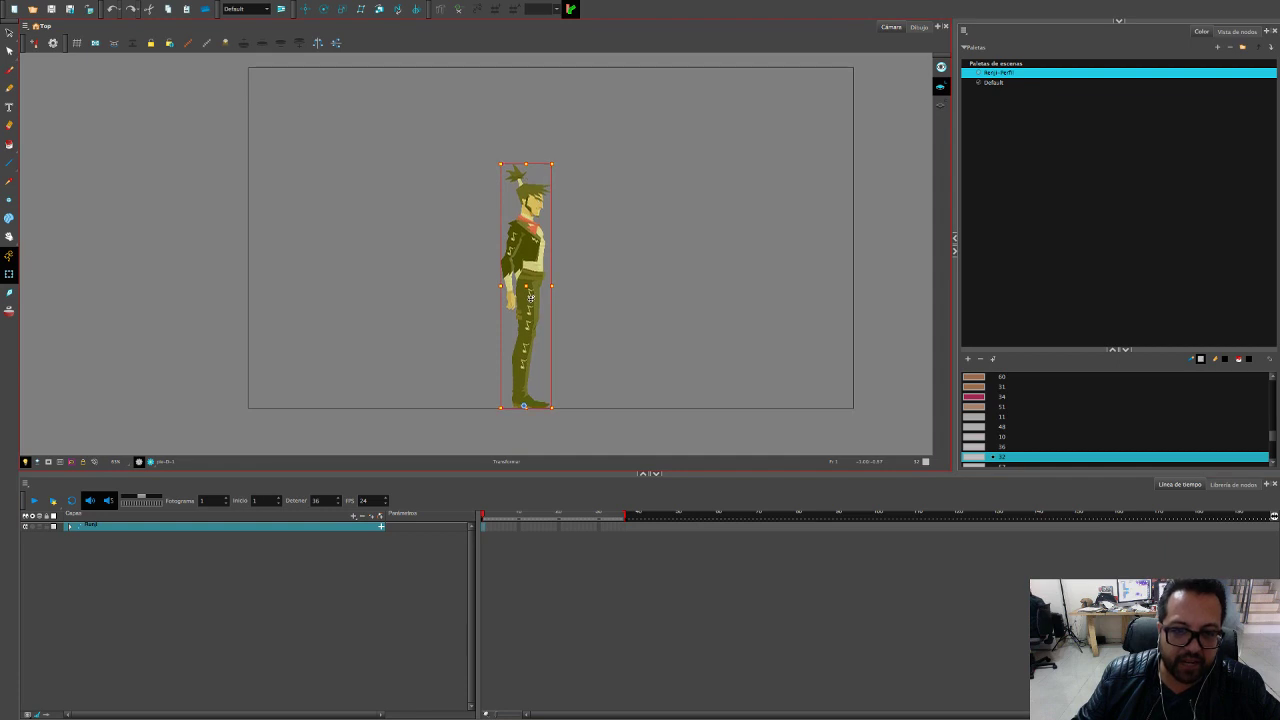
Rotate the near leg forward from the hip into a stride and slightly adjust its lower leg at the knee
scroll(553, 322, up, 5)
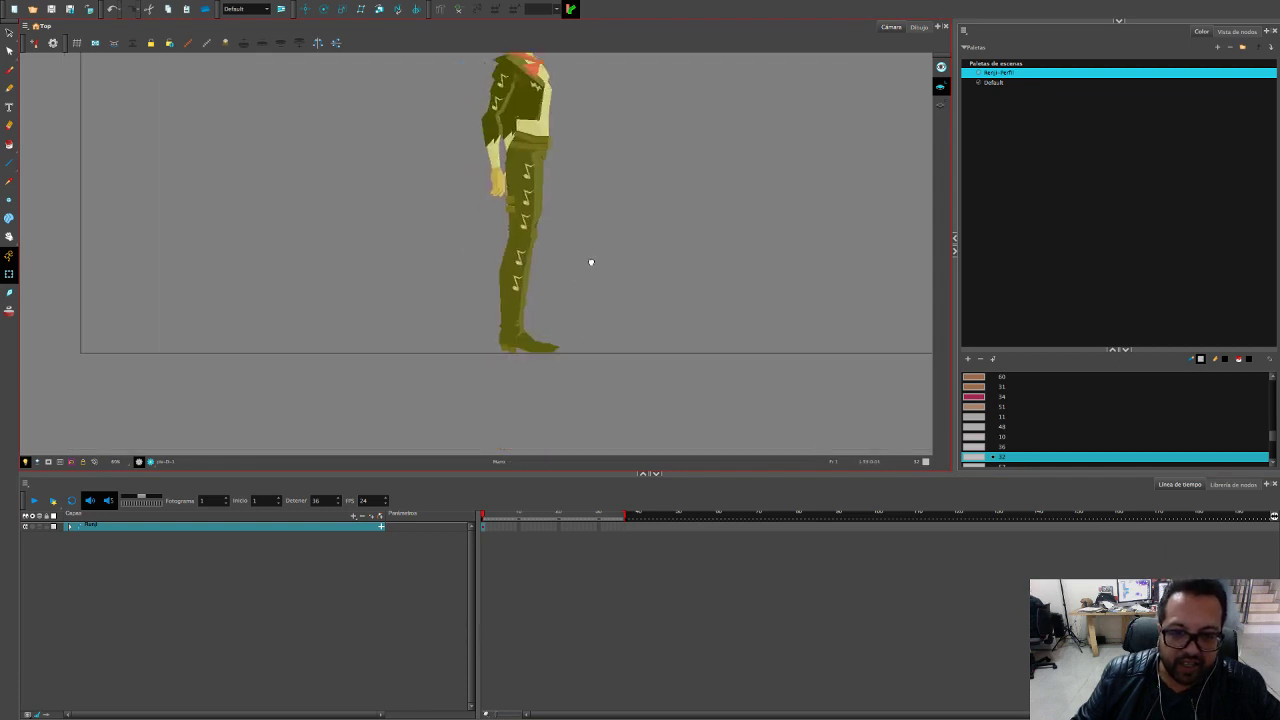
drag(591, 262, 624, 258)
scroll(620, 300, down, 1)
scroll(620, 300, up, 1)
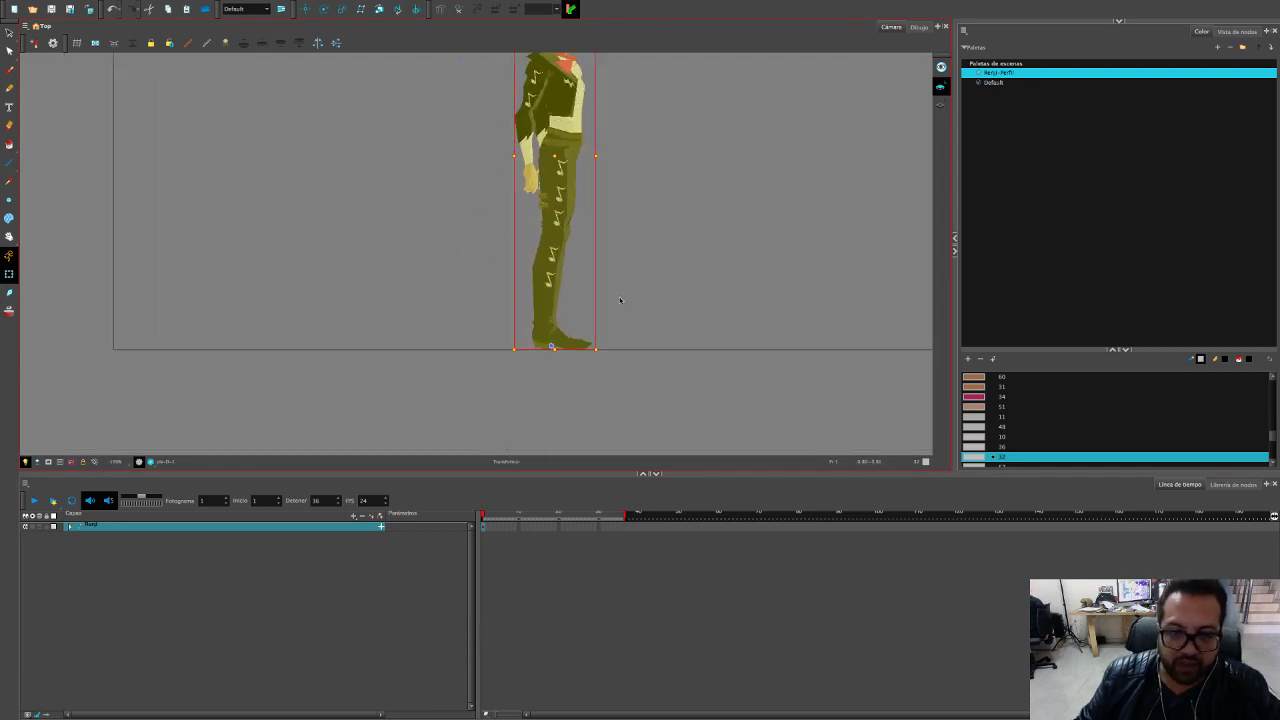
scroll(619, 299, up, 2)
click(610, 283)
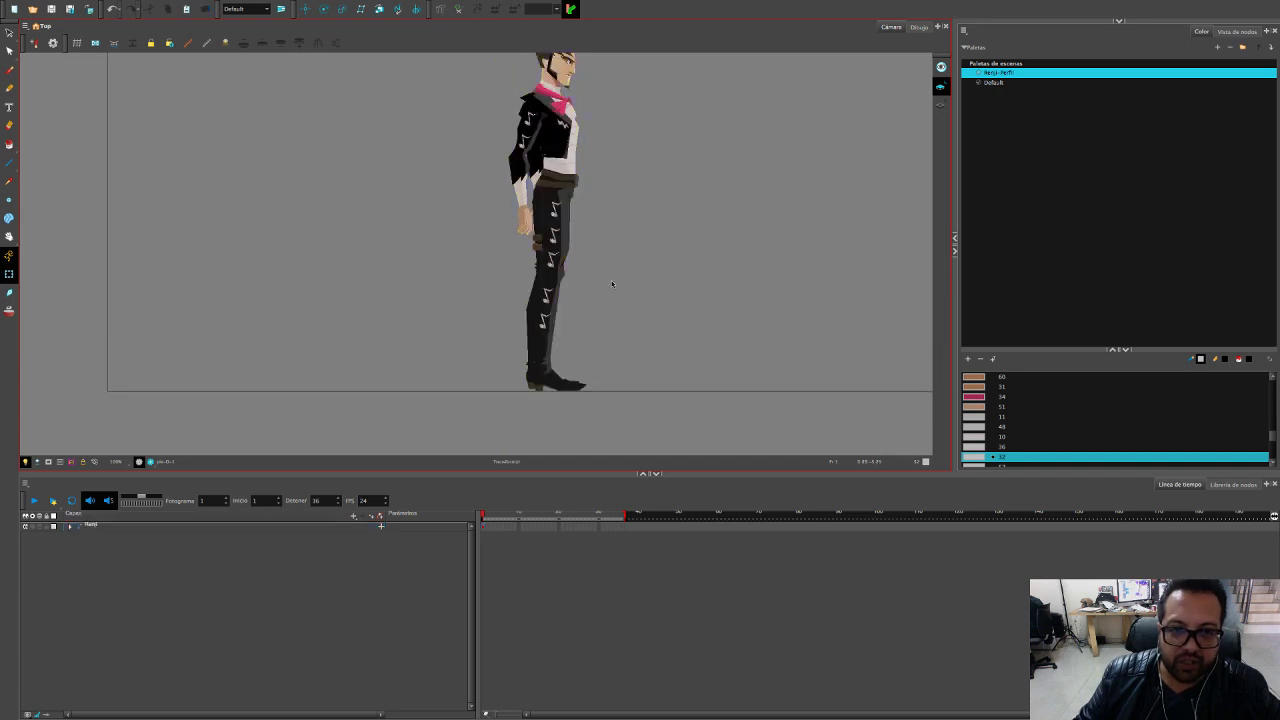
click(554, 229)
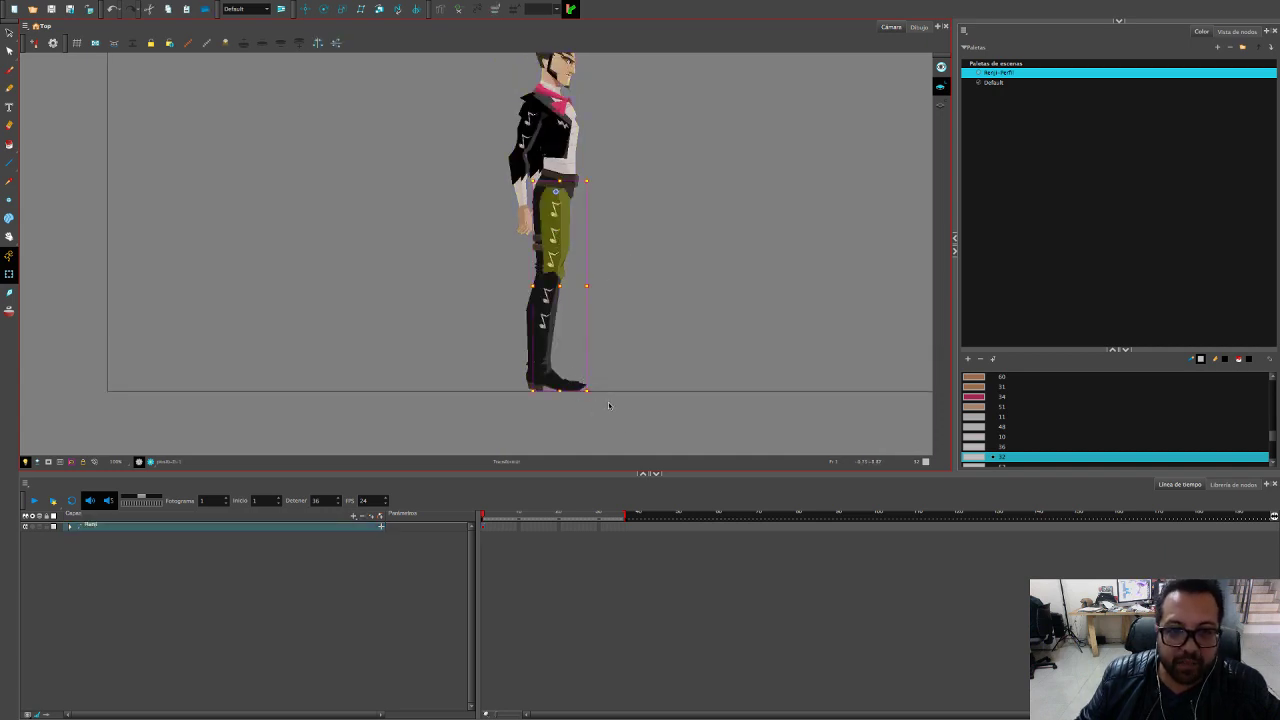
drag(592, 397, 709, 365)
click(690, 350)
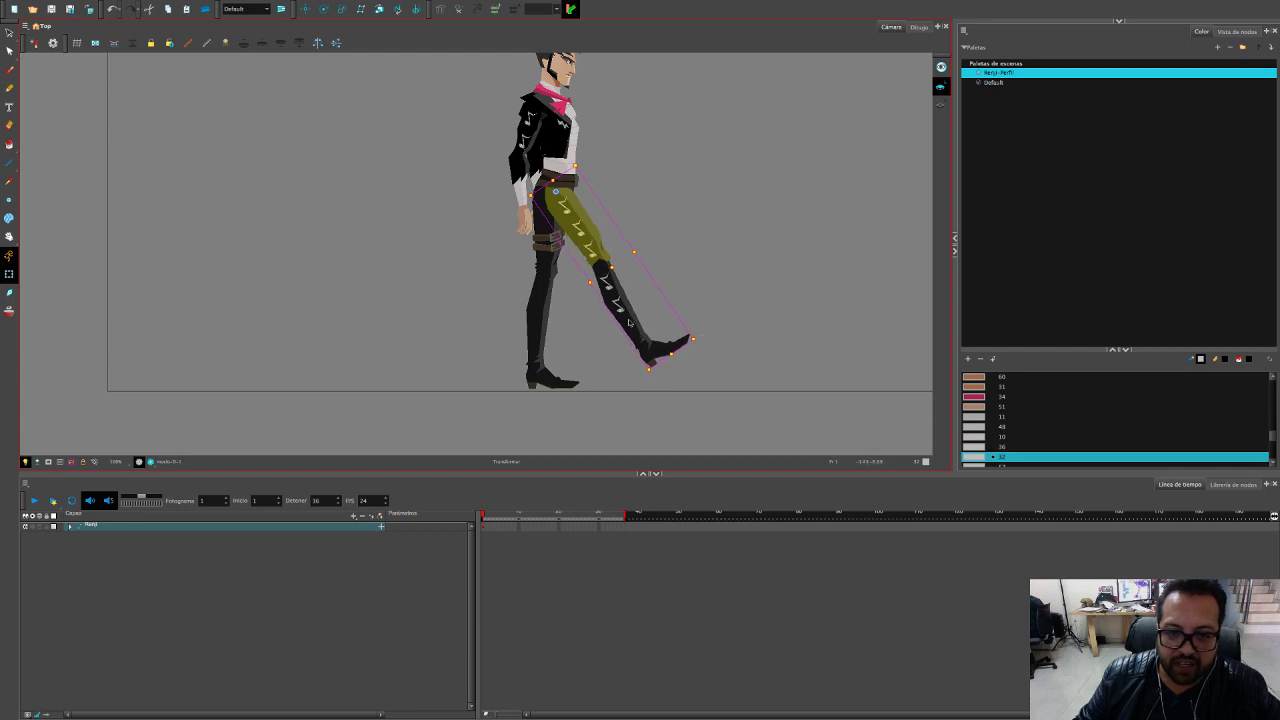
drag(700, 373, 696, 375)
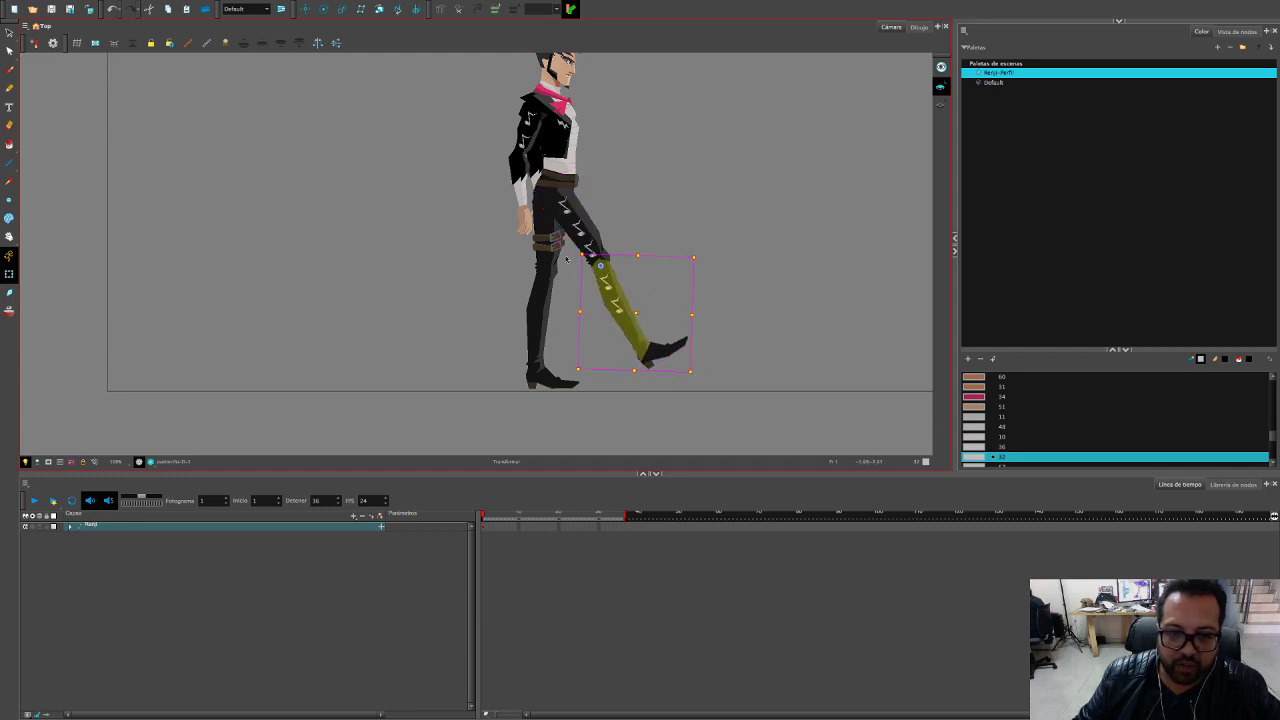
Rotate the far leg backward from the hip to open the stride behind the body
click(546, 232)
drag(577, 395, 461, 394)
click(547, 356)
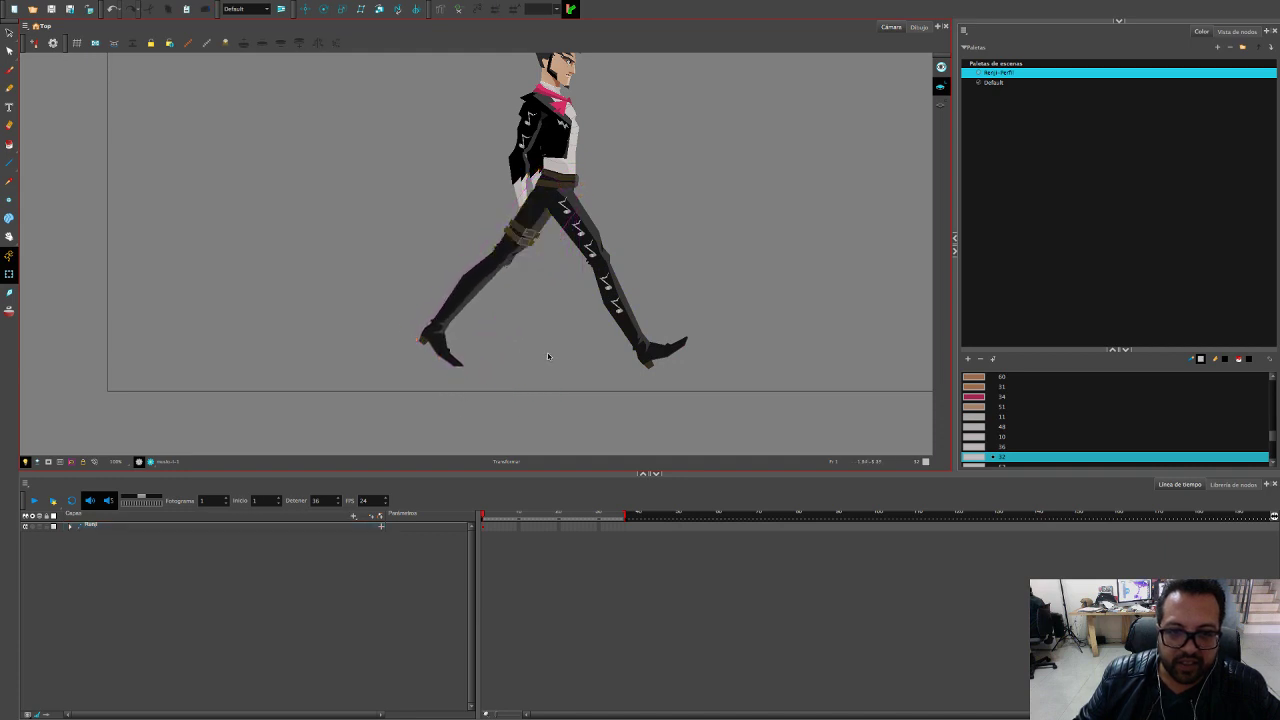
Lower the whole striding character so both feet reach the camera frame's lower edge
click(485, 529)
drag(553, 188, 617, 226)
click(616, 206)
Select the entire near arm and nudge it forward in depth so the hand sits in front of the thigh
click(517, 190)
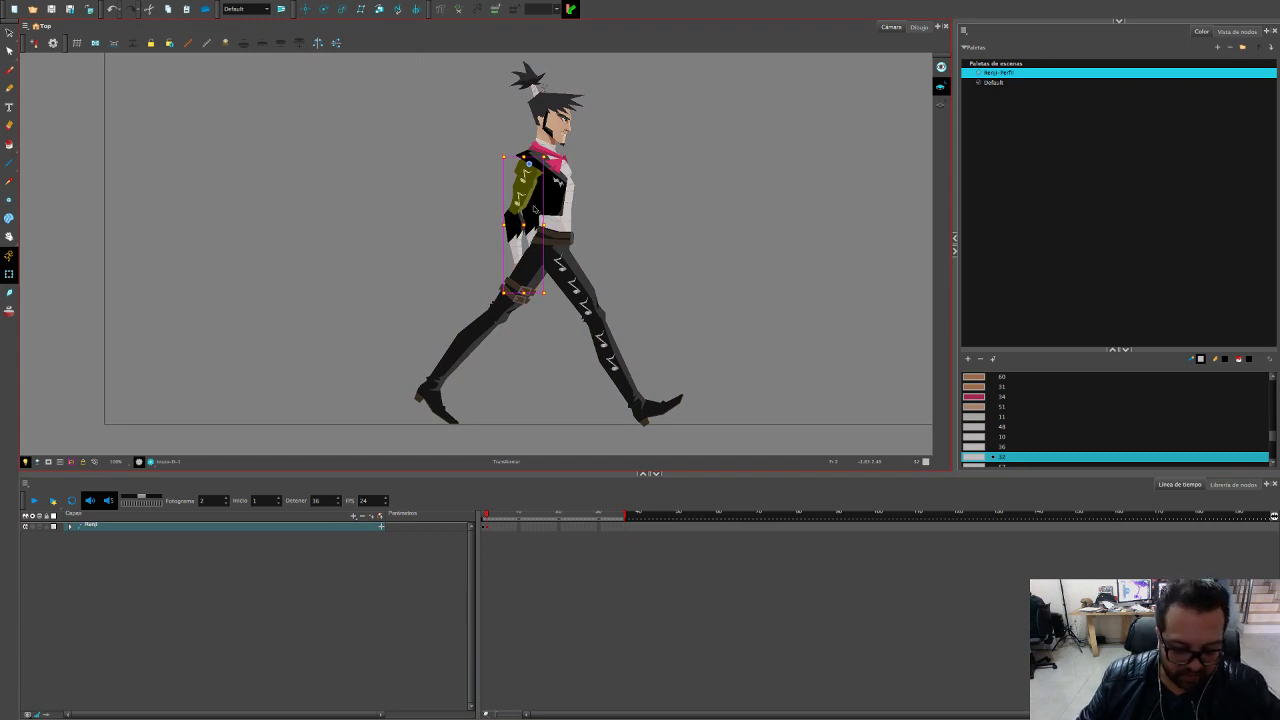
key(b)
key(Escape)
click(525, 188)
key(b)
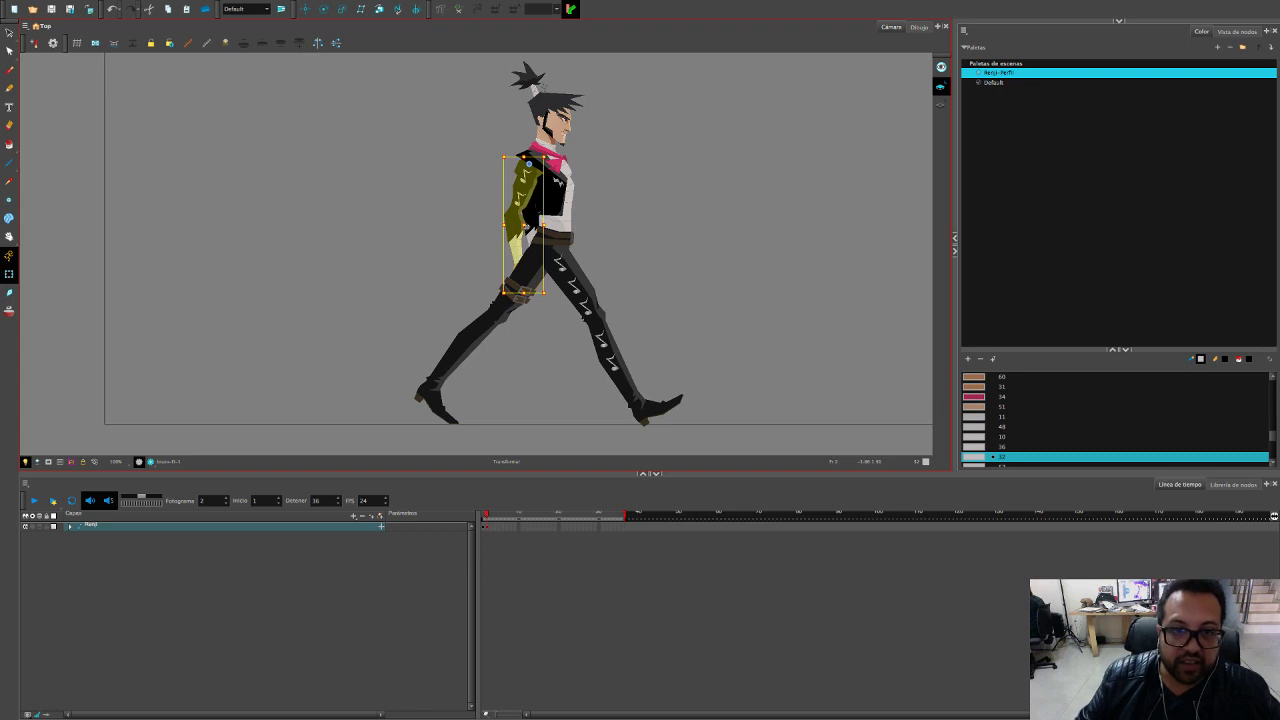
key(alt+Up)
key(alt+Down)
key(alt+Down)
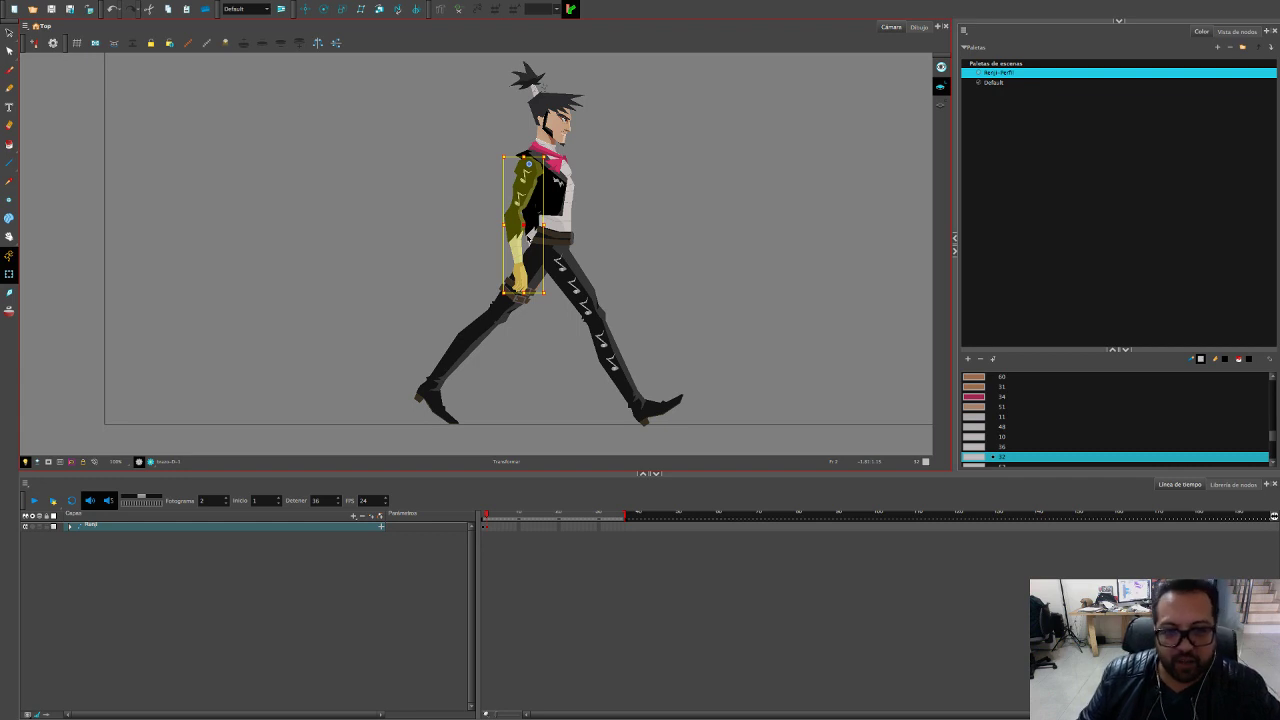
click(632, 246)
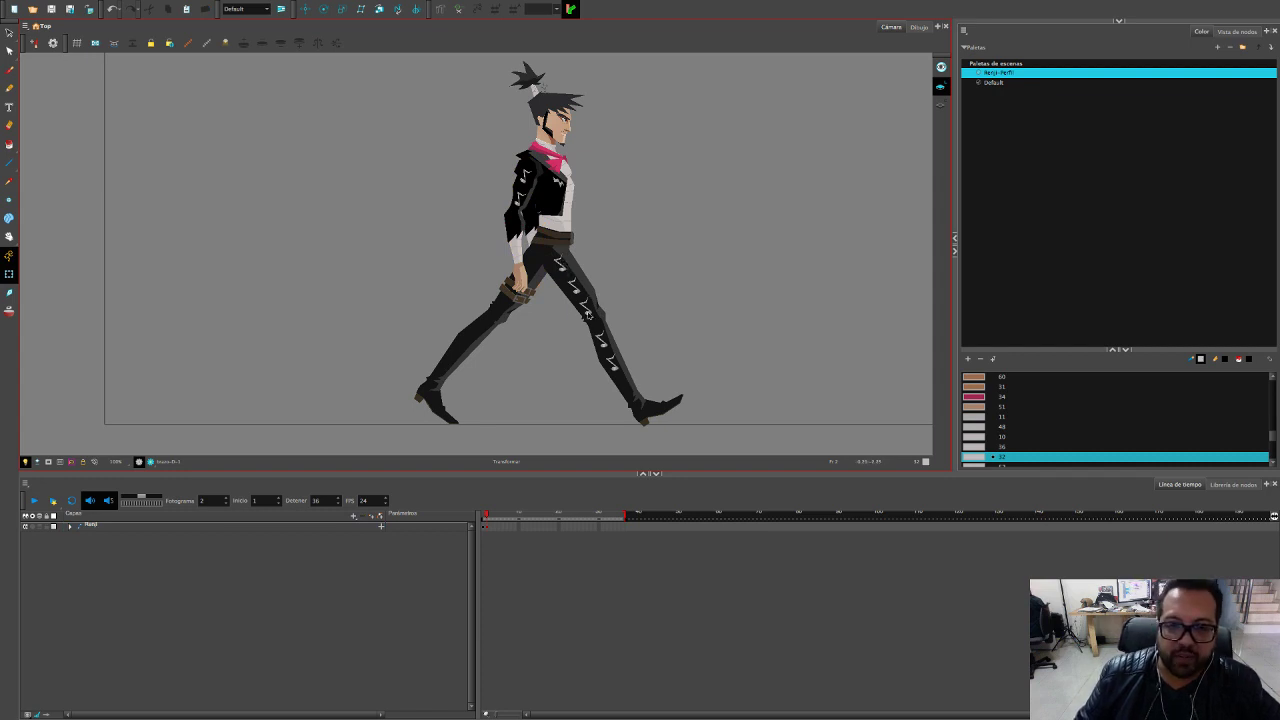
Rotate the near arm slightly backward from the shoulder so the hand swings behind the hip
click(526, 193)
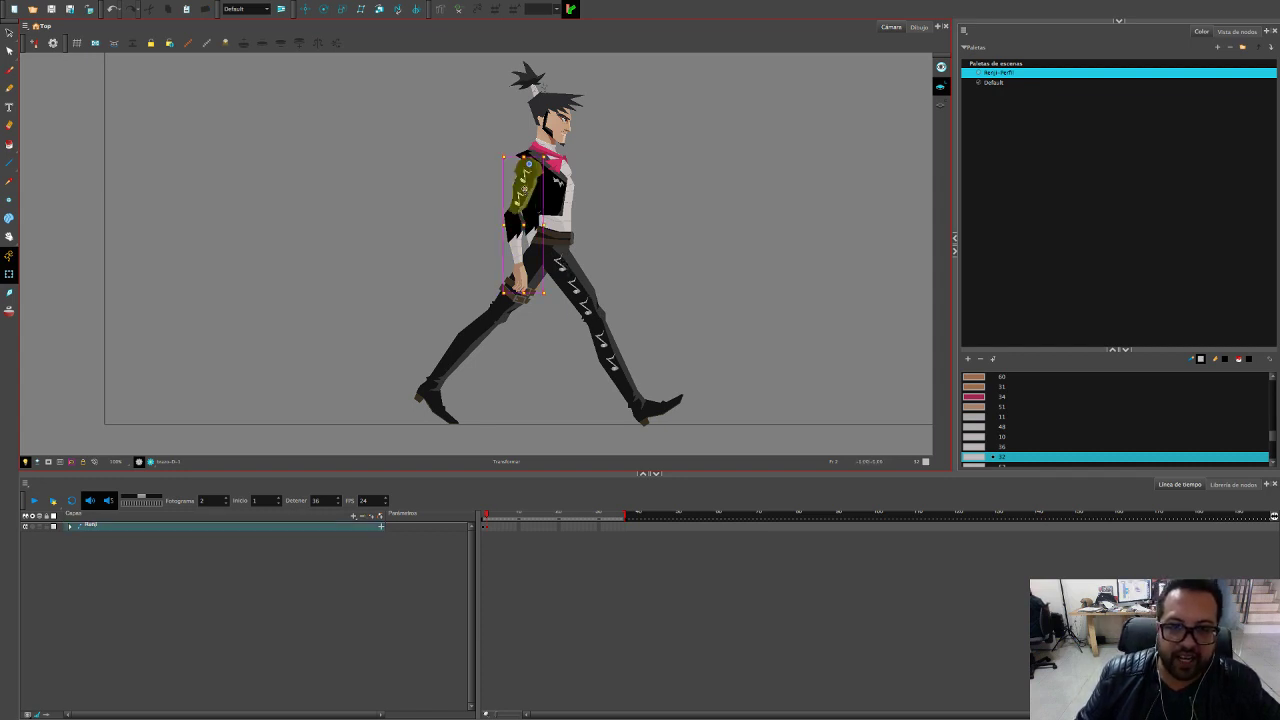
drag(540, 297, 521, 296)
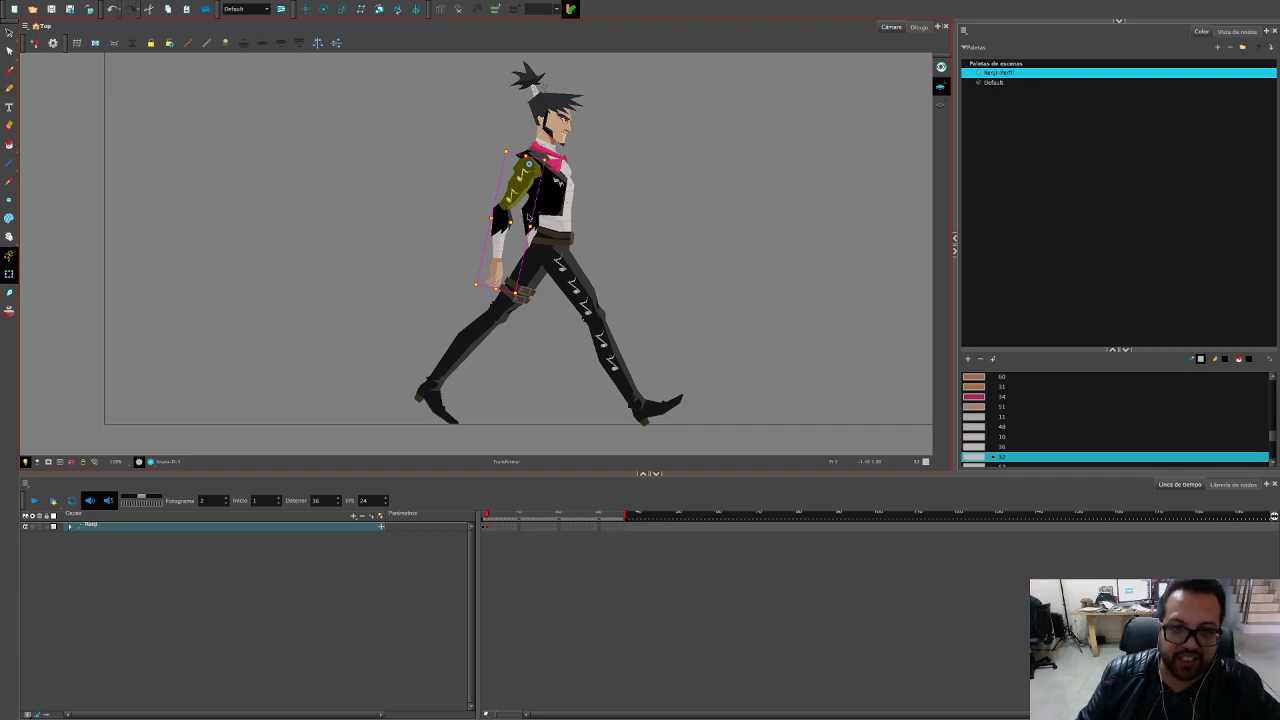
click(637, 235)
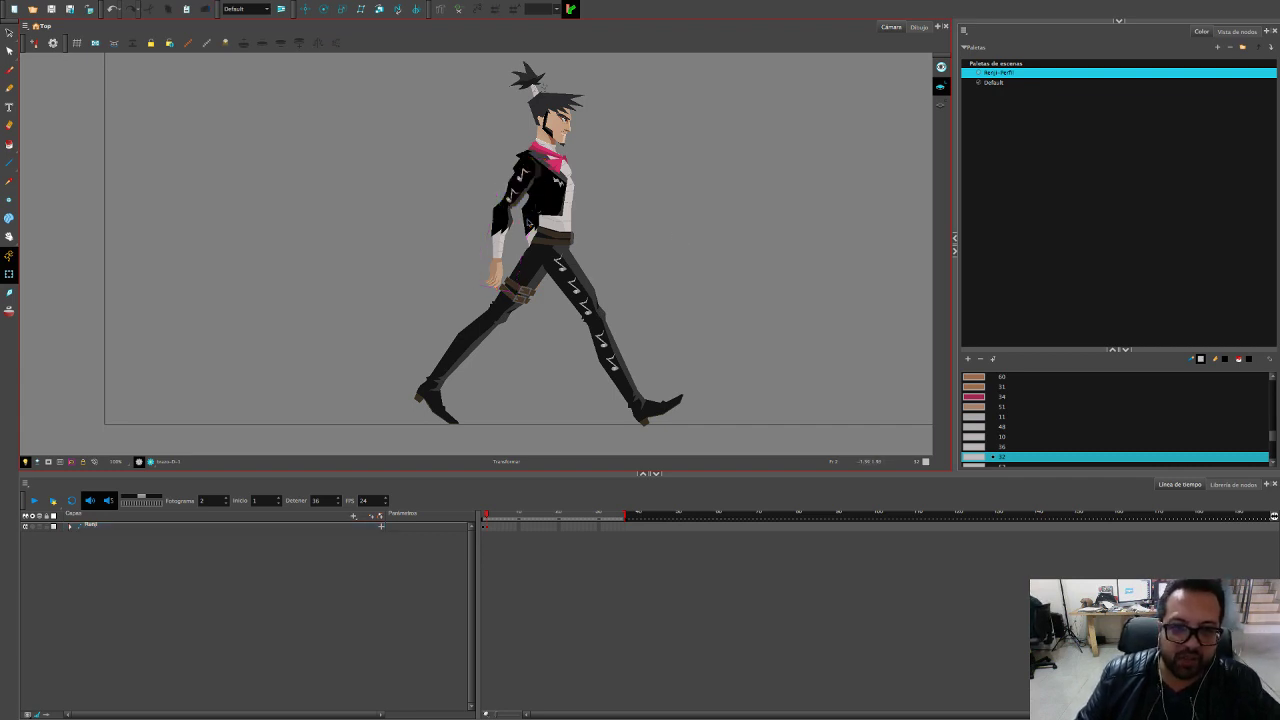
Select the entire far arm and rotate it forward from the shoulder until the hand extends in front of the body
click(529, 222)
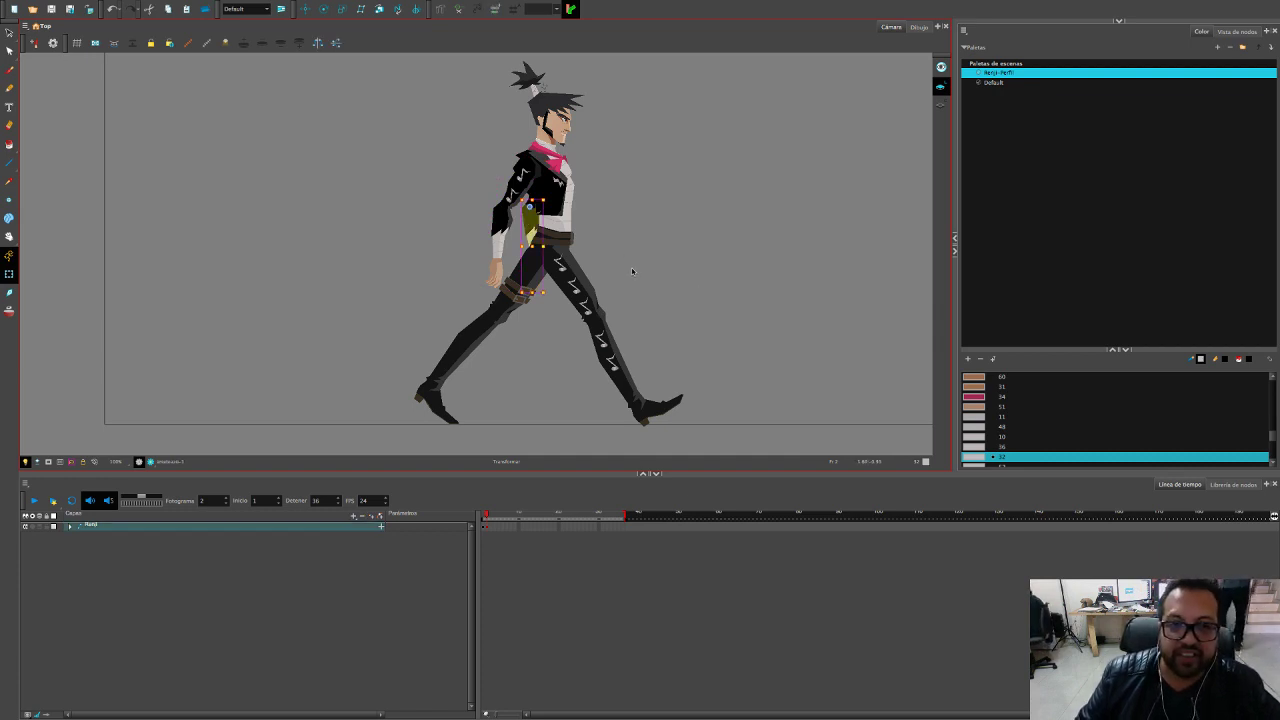
scroll(631, 268, down, 1)
scroll(631, 267, up, 1)
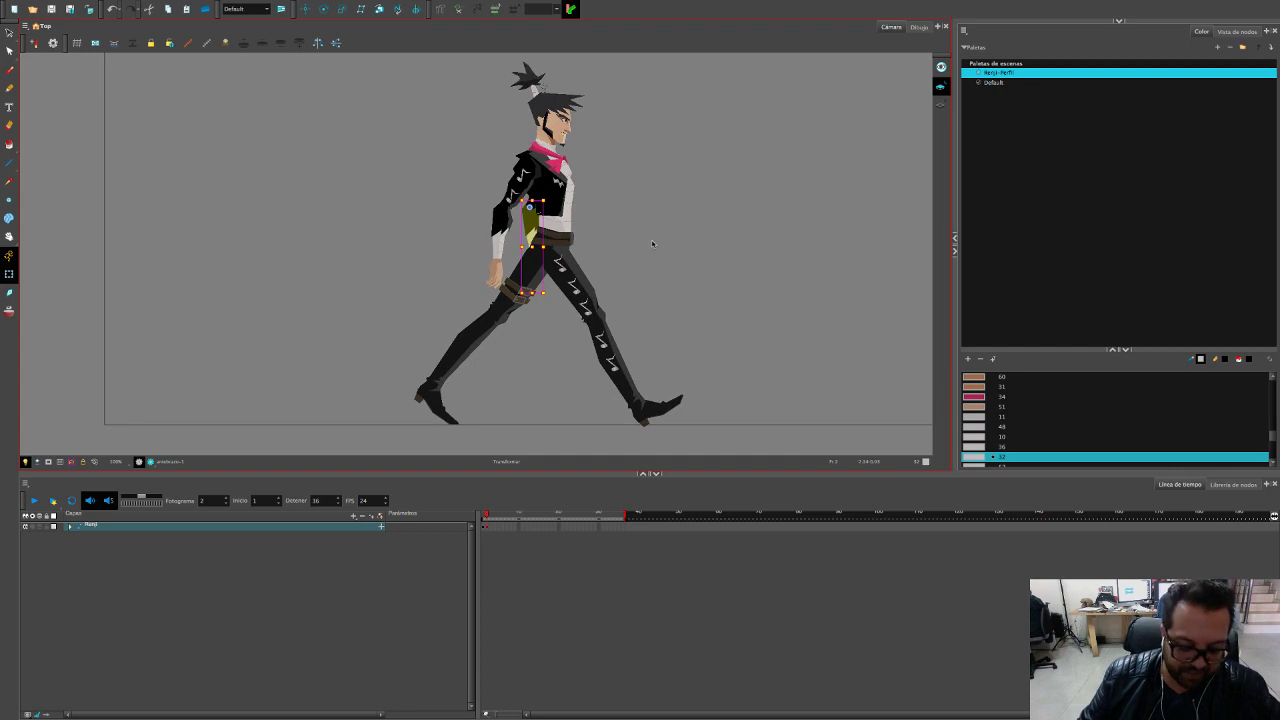
drag(629, 245, 581, 272)
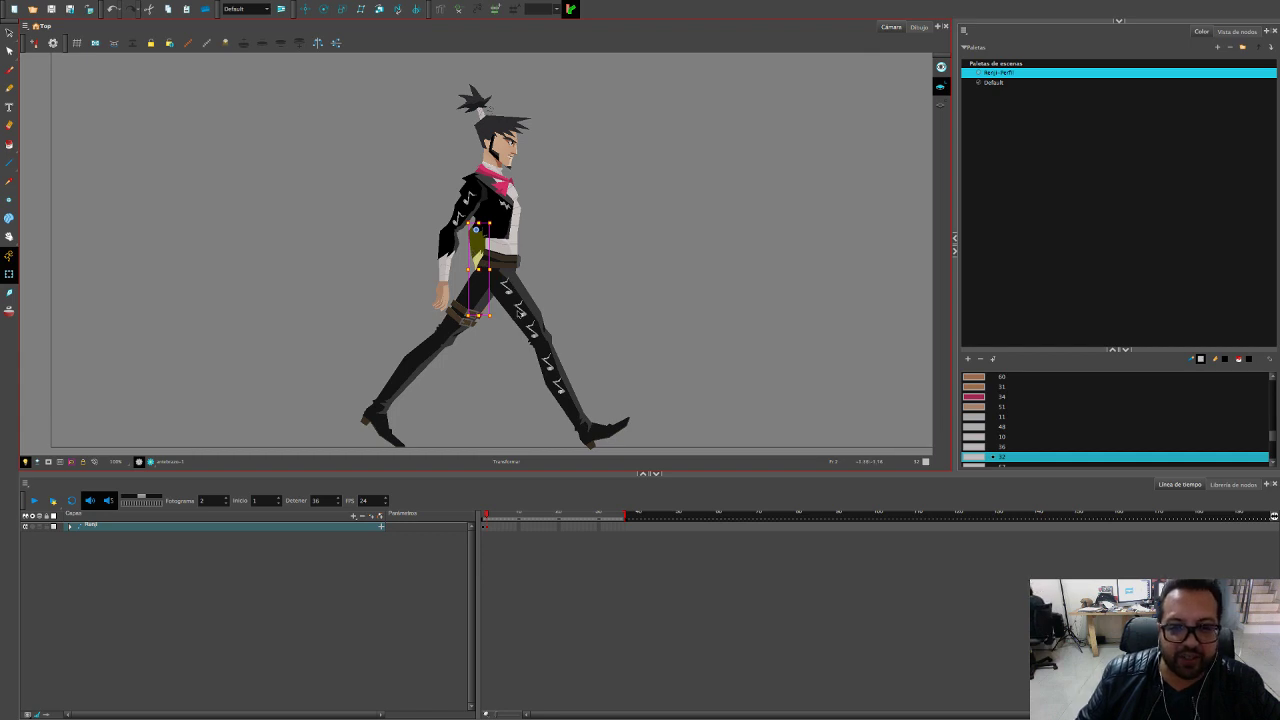
key(b)
key(b)
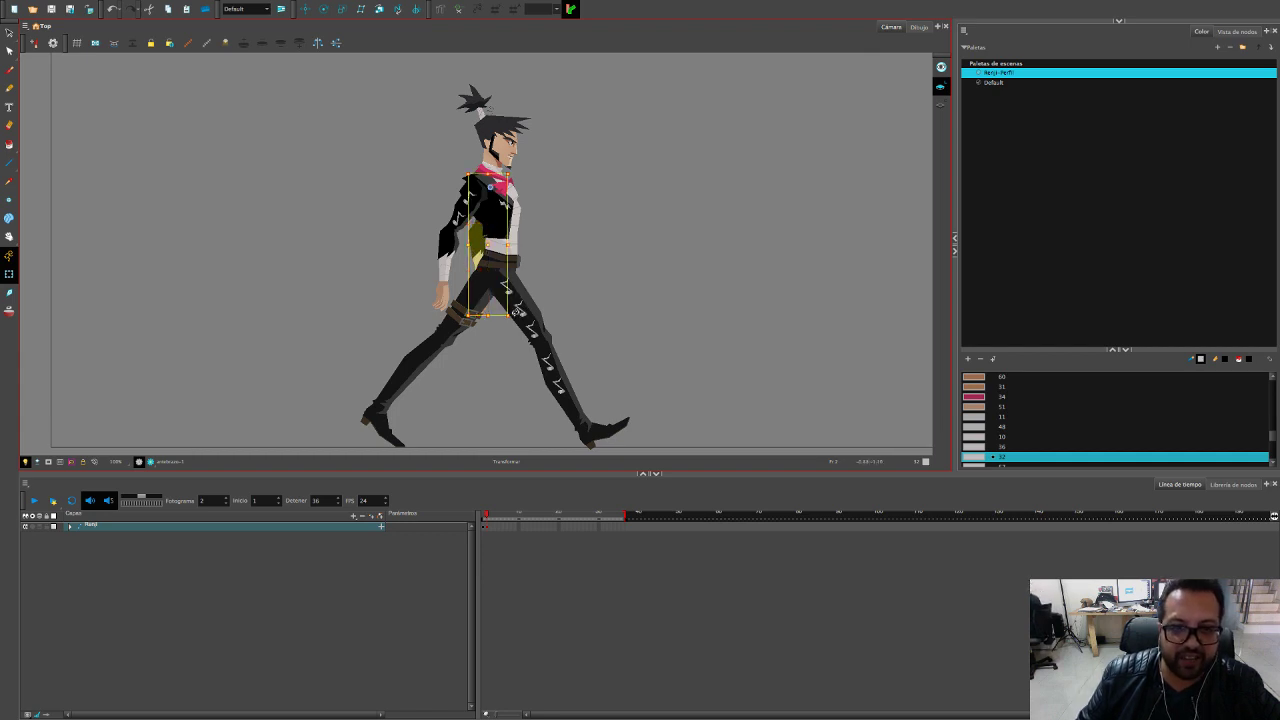
drag(518, 321, 537, 267)
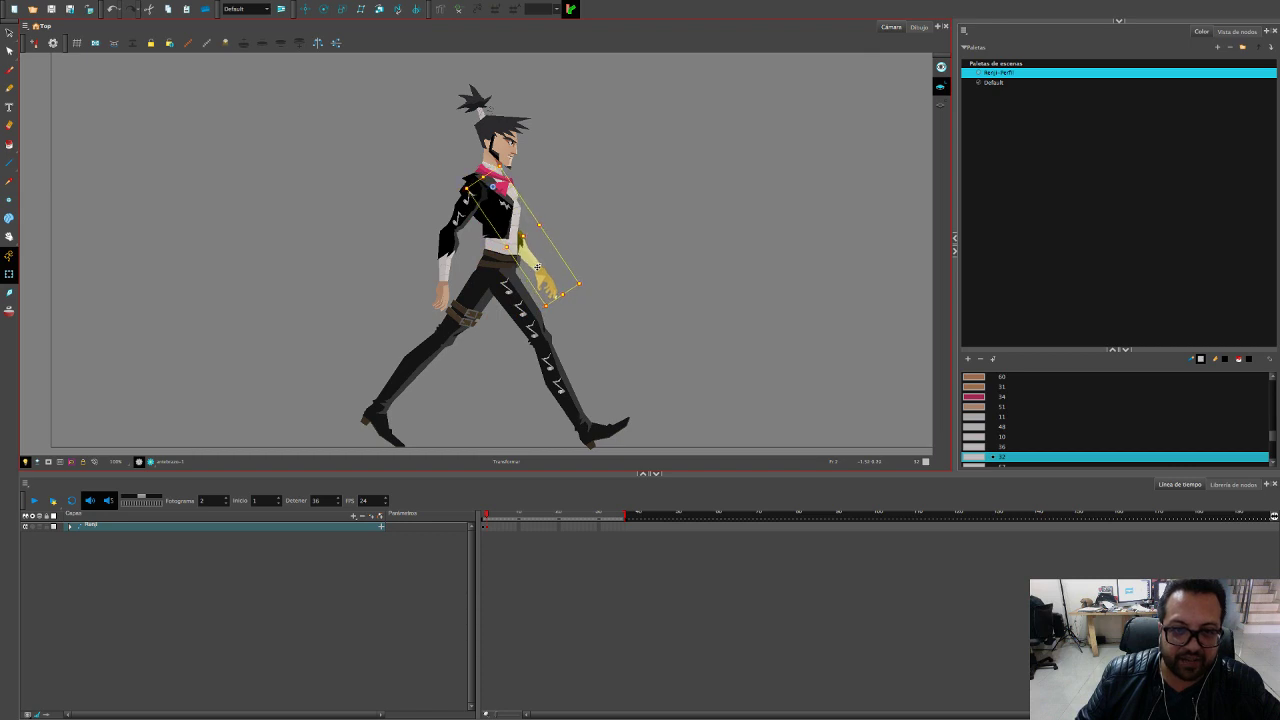
Raise the whole character slightly at frame 1 and rotate both legs inward from the hips to shorten the stride
click(485, 527)
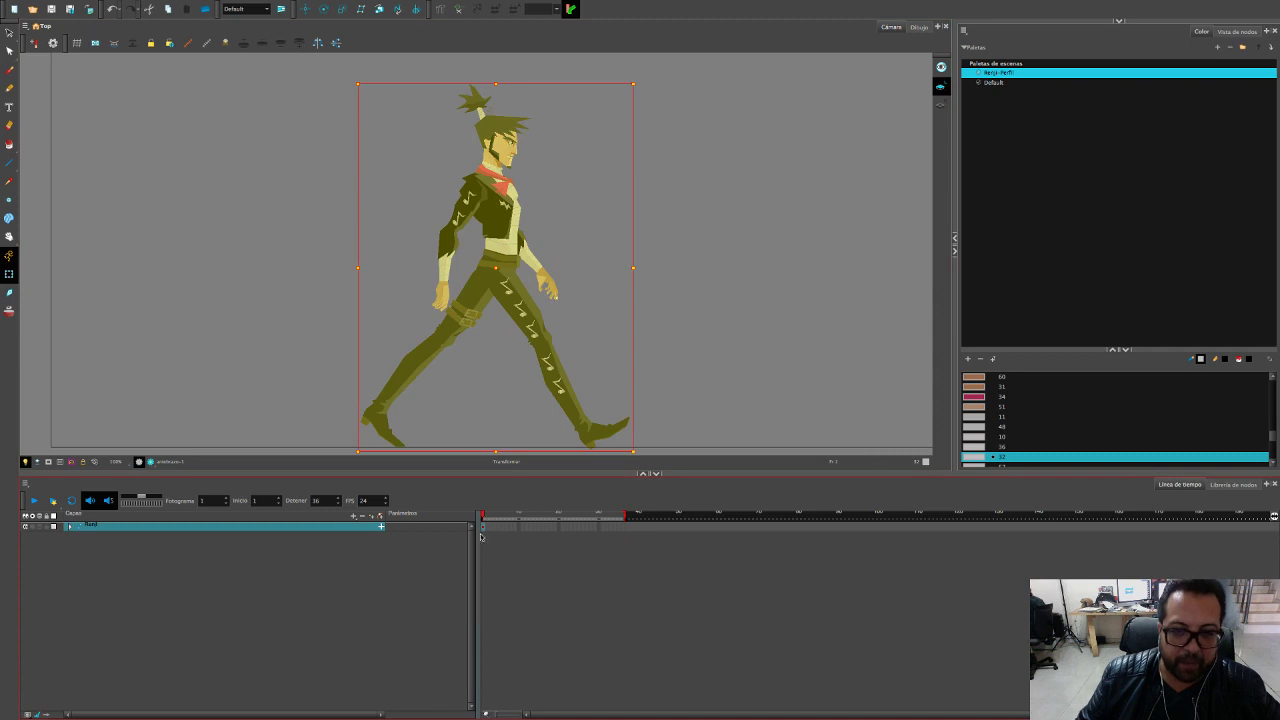
scroll(568, 325, down, 1)
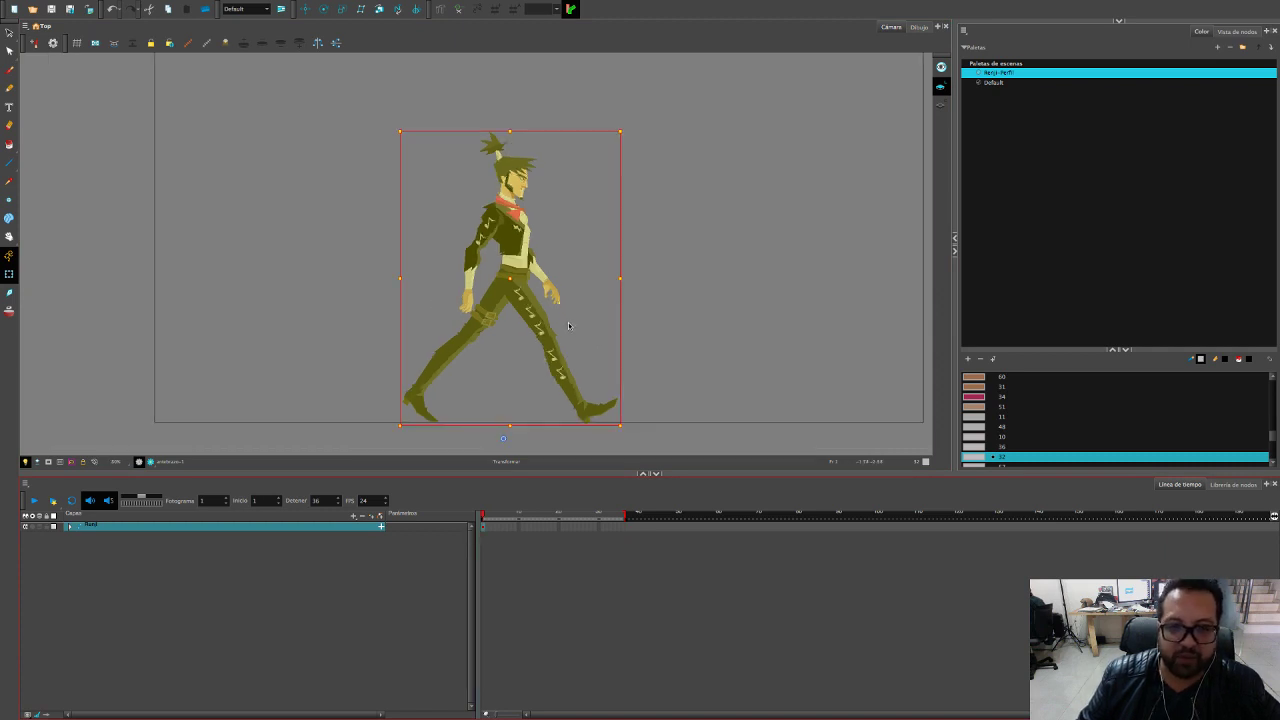
drag(510, 278, 511, 270)
click(530, 305)
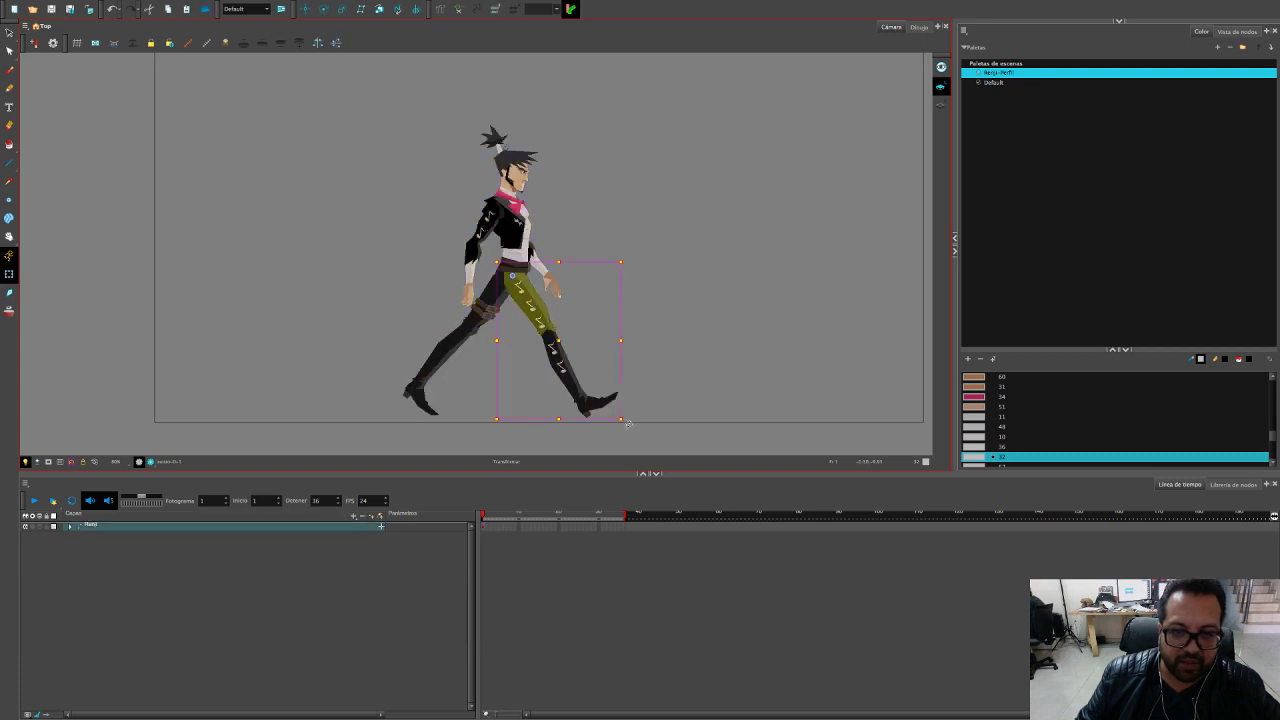
mouse_move(628, 424)
mouse_down()
mouse_move(600, 436)
mouse_move(547, 419)
mouse_up()
click(506, 310)
Raise the whole character a little more and rotate the near leg slightly backward from the hip
click(487, 527)
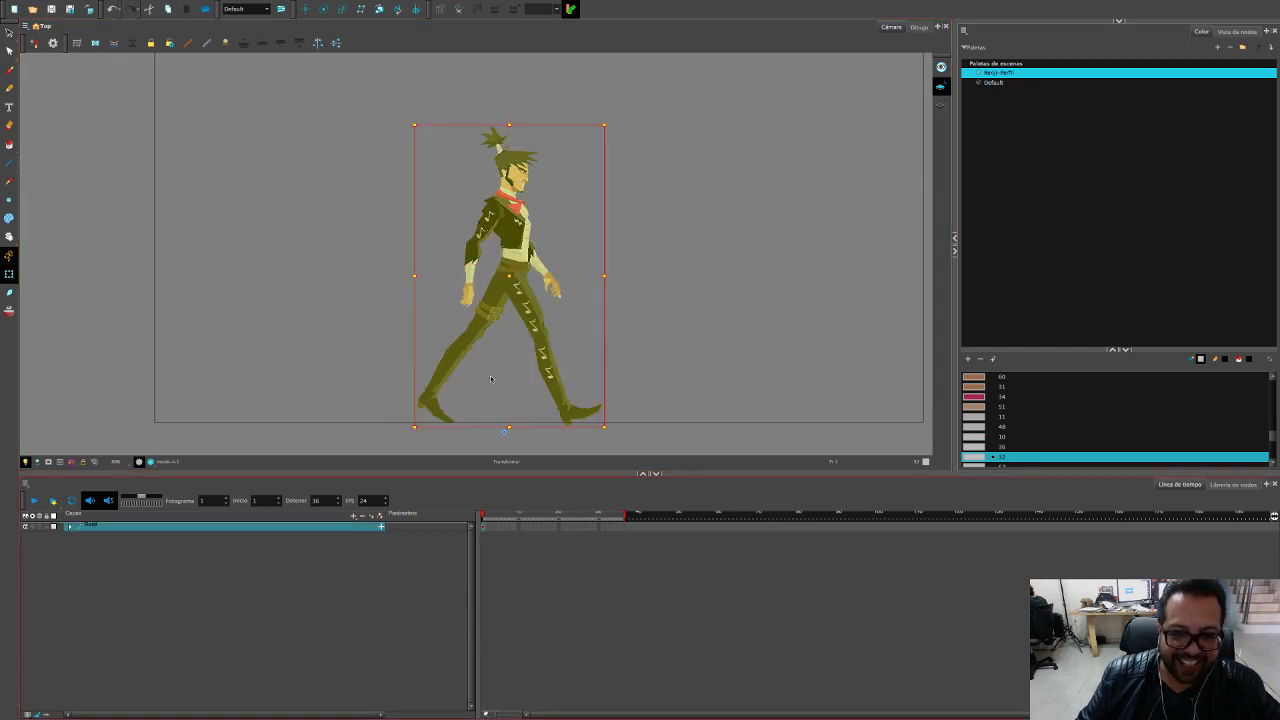
drag(510, 274, 510, 266)
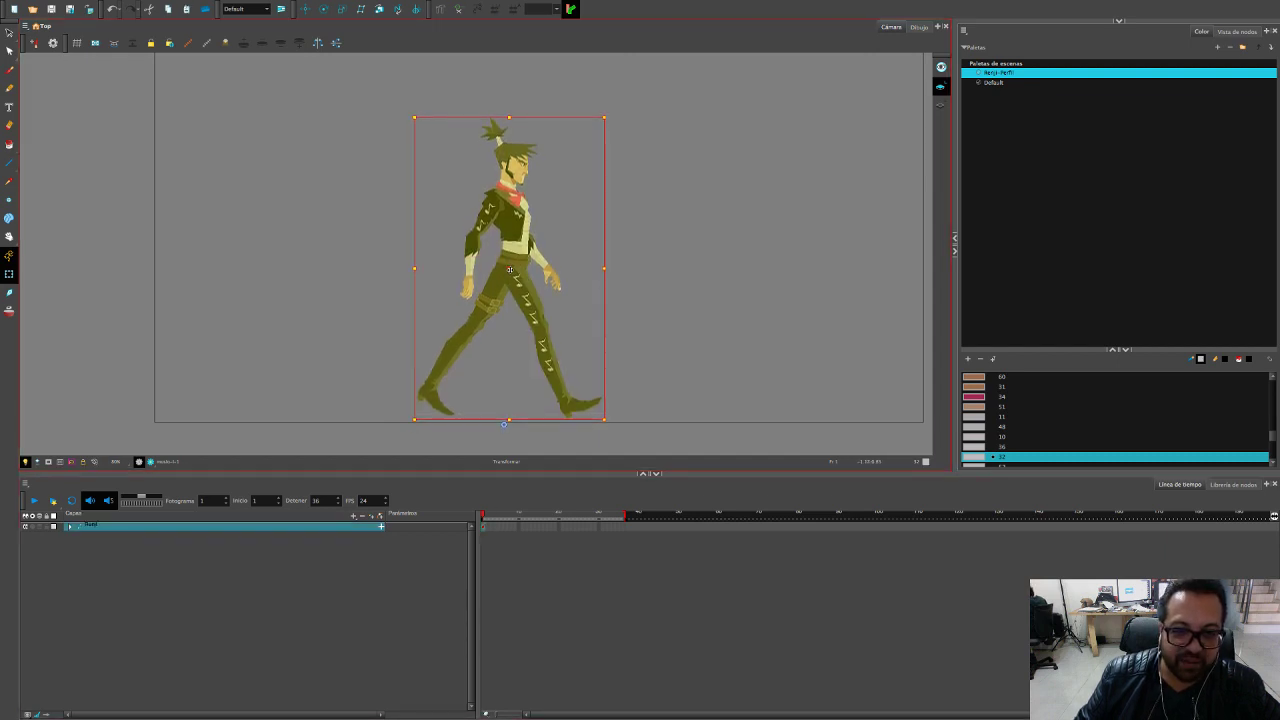
click(646, 334)
click(540, 305)
drag(612, 421, 598, 428)
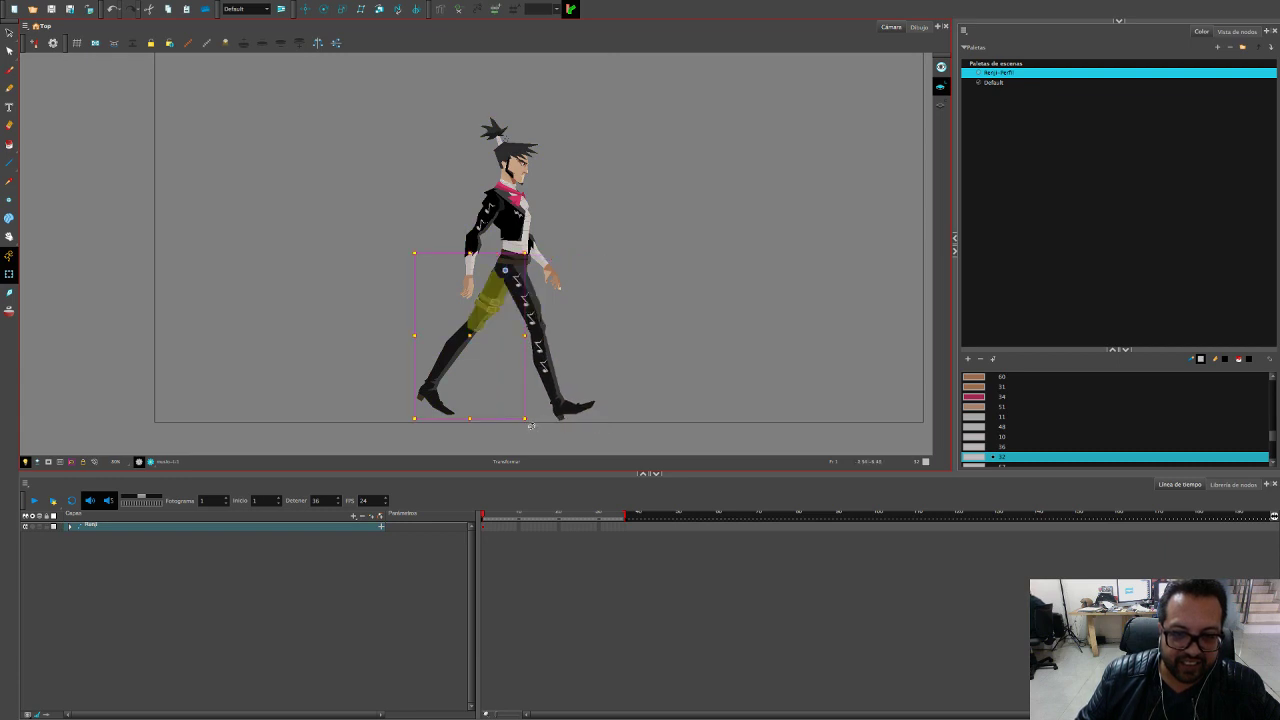
Rotate the far leg slightly forward from the hip and its lower leg slightly backward at the knee
click(488, 306)
click(455, 351)
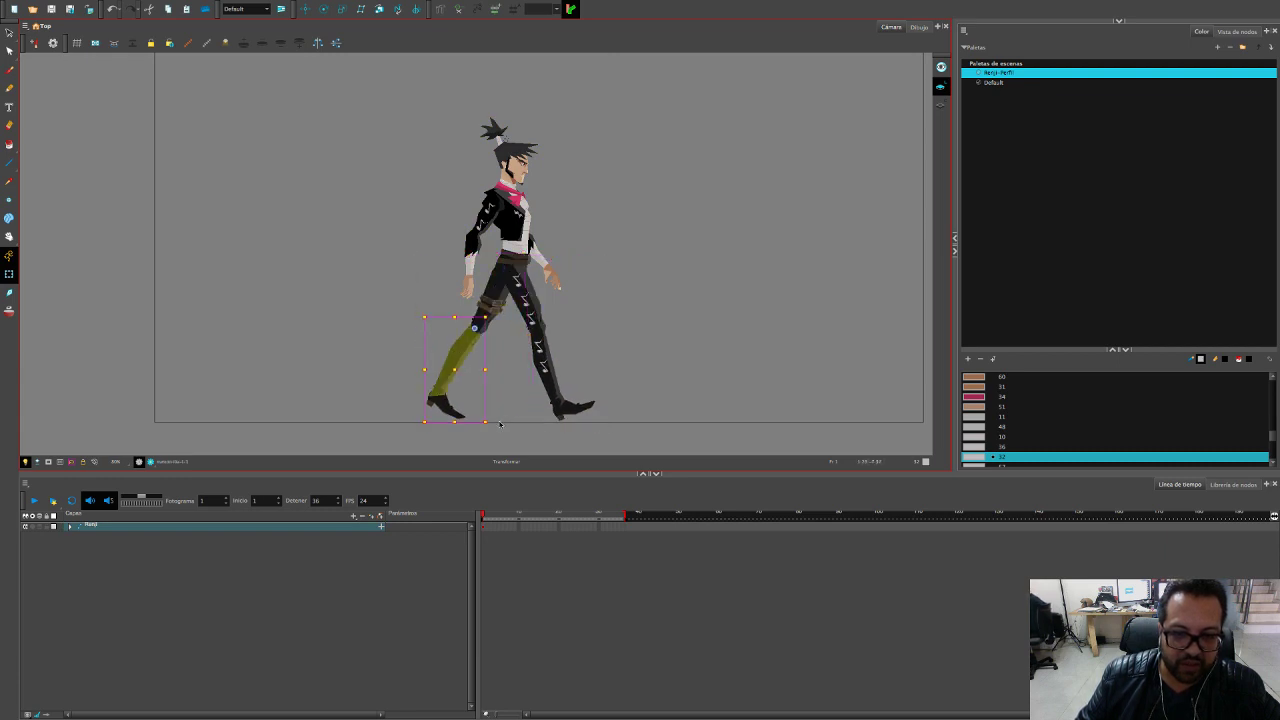
drag(495, 425, 480, 428)
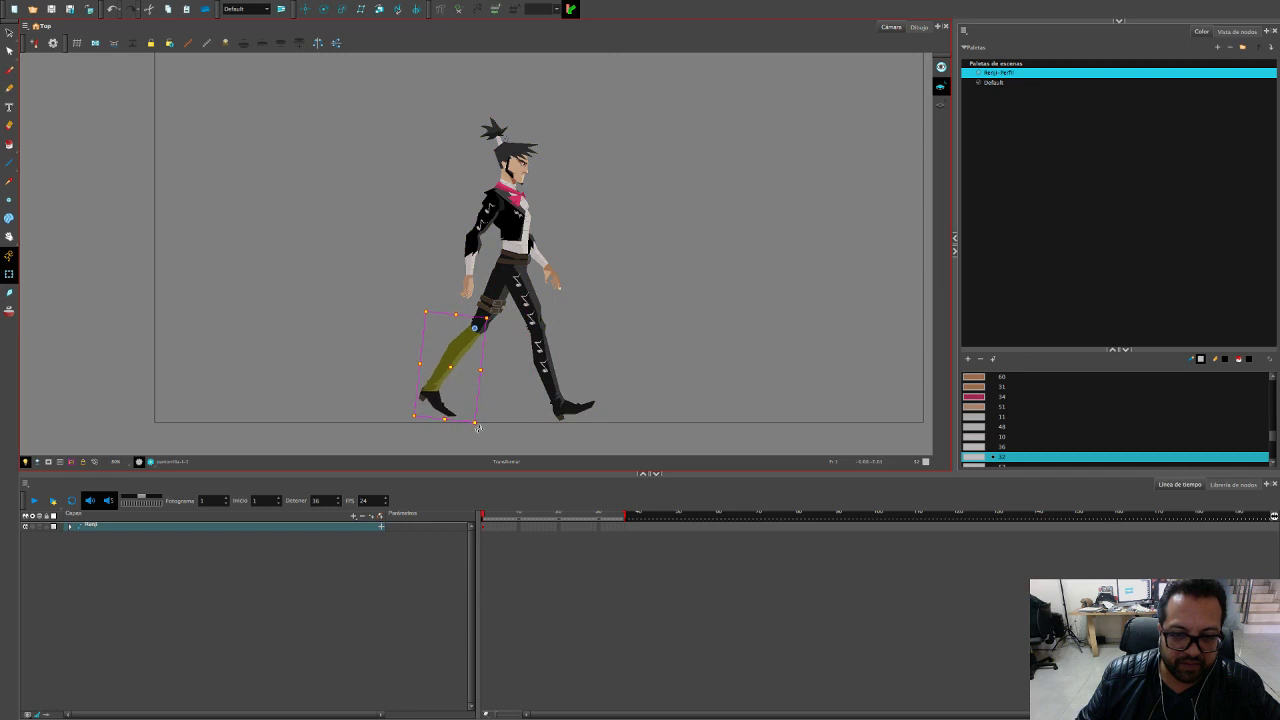
Select the whole character at frame 1 and nudge it down until the feet reach the camera frame's lower edge
click(484, 530)
key(Down)
key(Down)
key(Down)
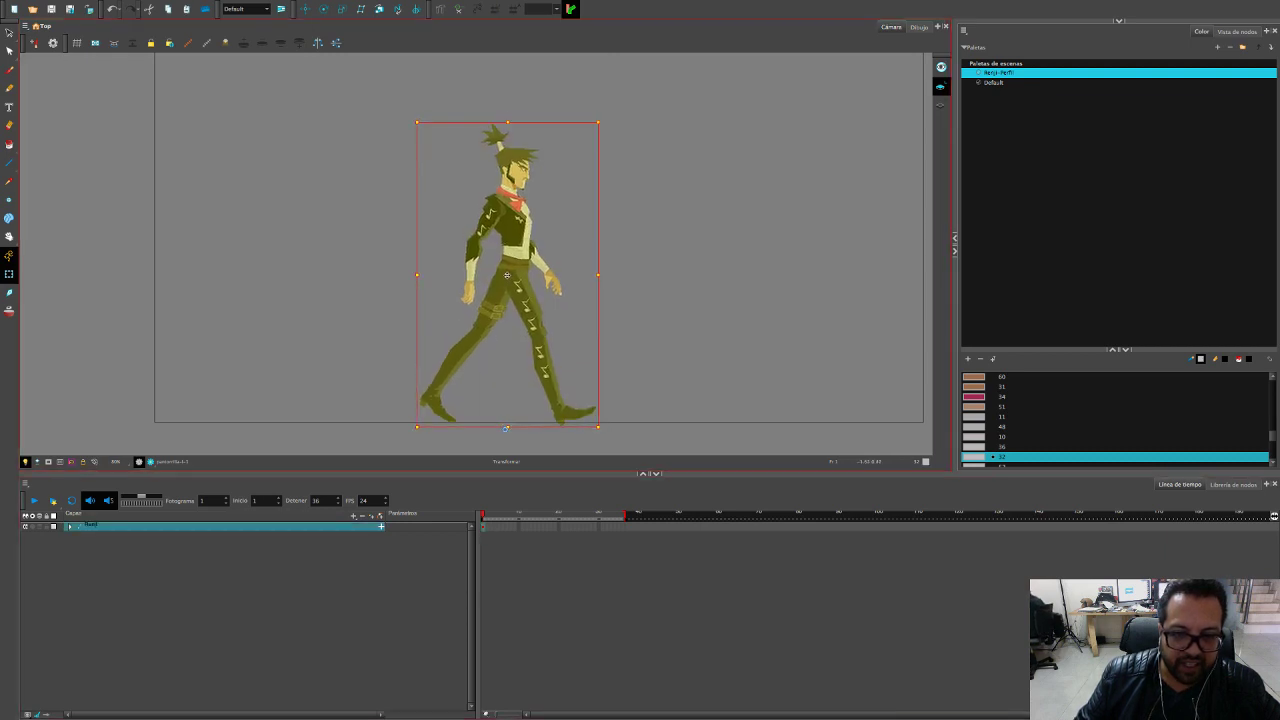
Rotate the near leg slightly forward from the hip so its heel rests on the camera frame's lower edge
click(530, 308)
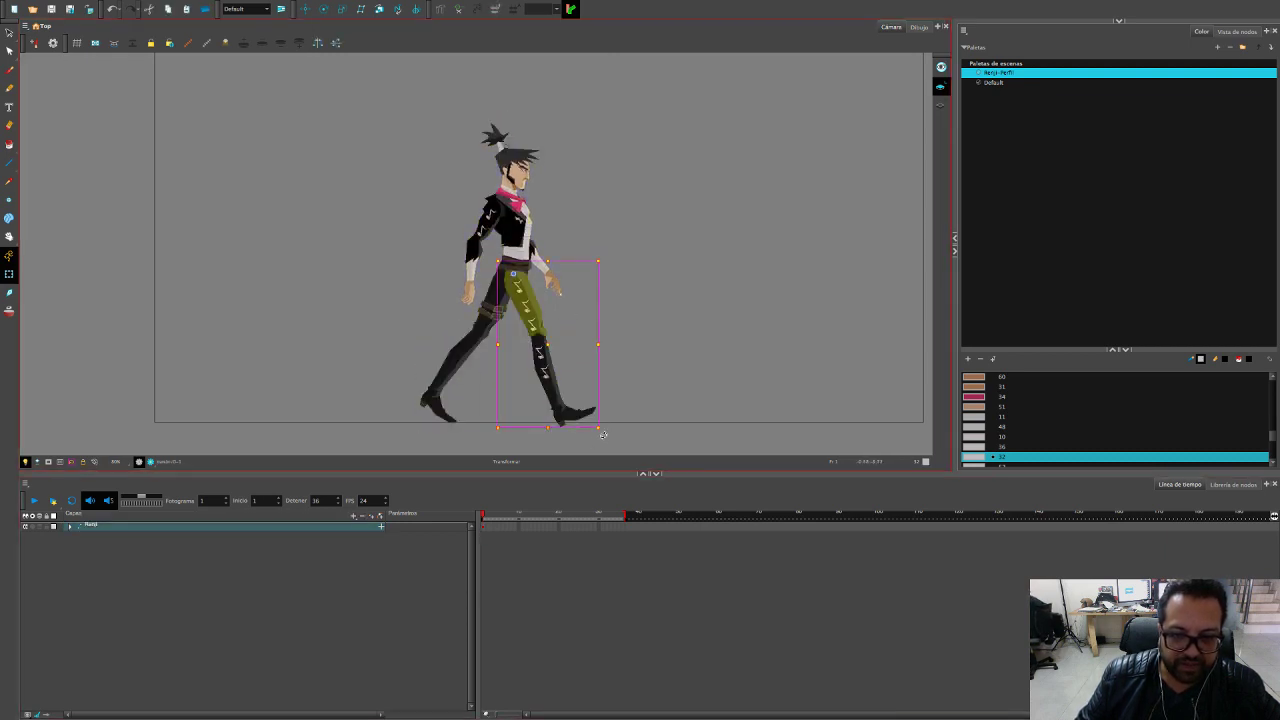
drag(604, 434, 615, 423)
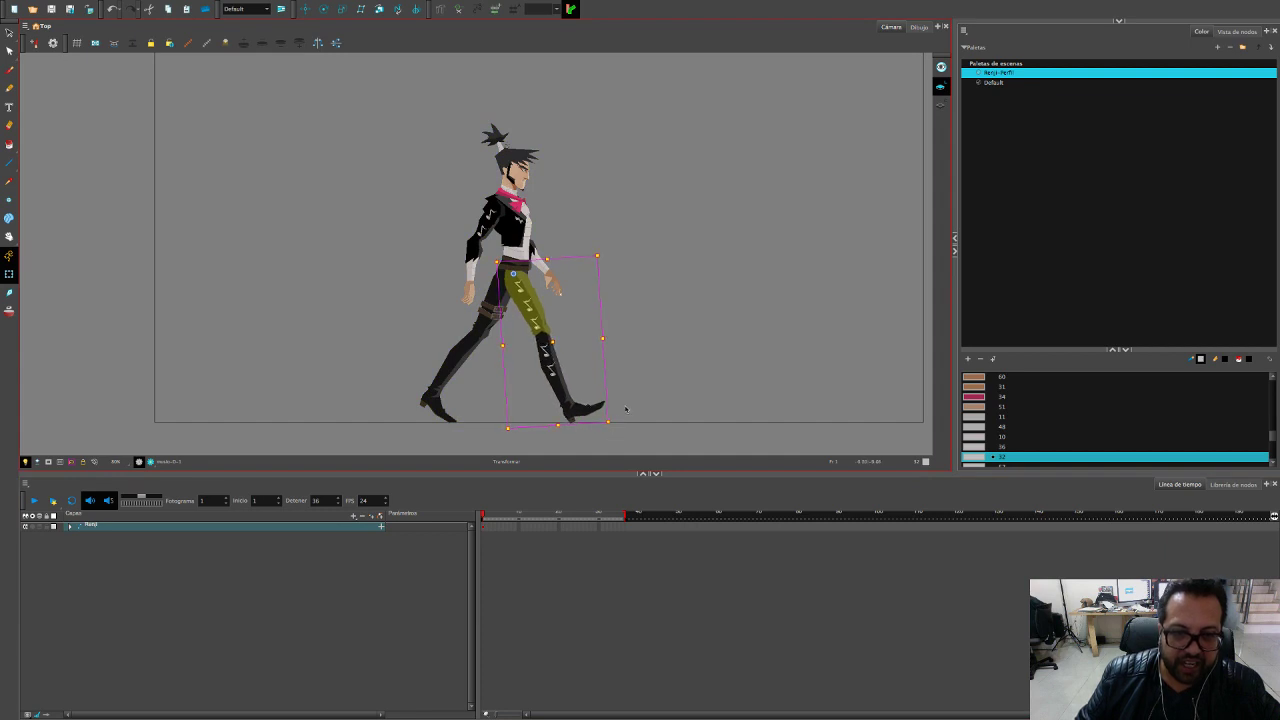
click(637, 338)
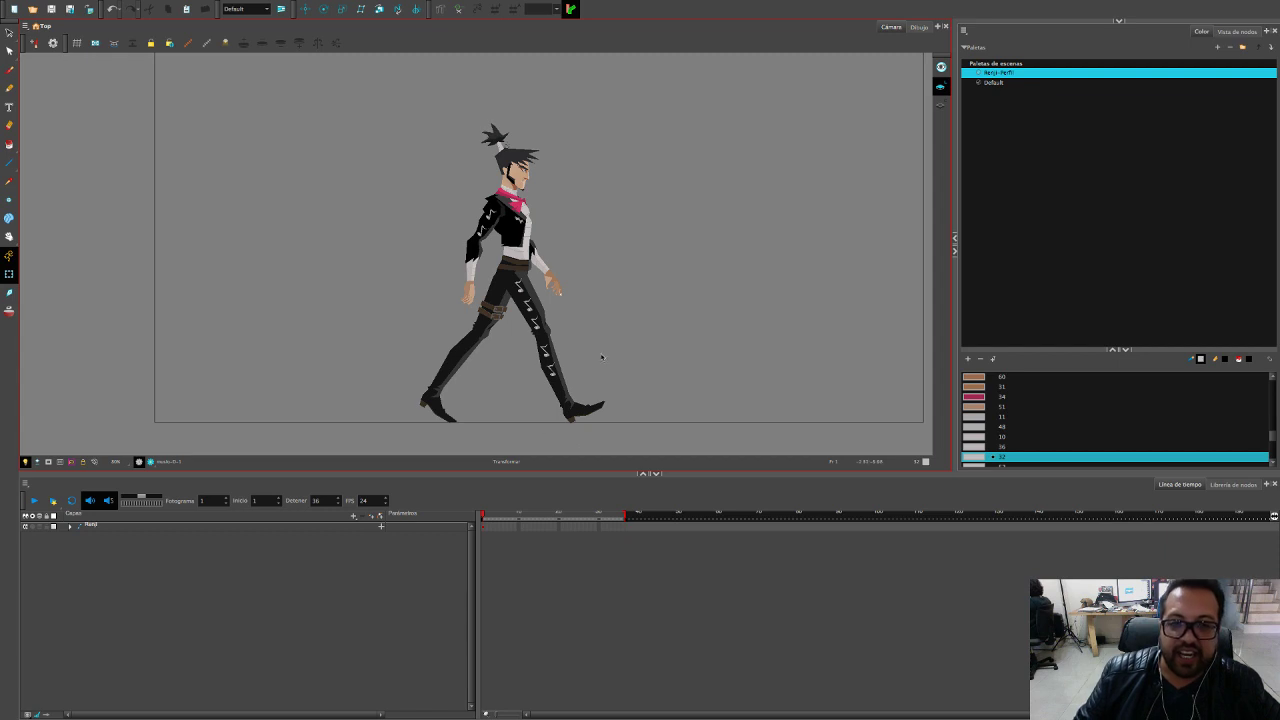
Insert a keyframe for the whole character at frame 36, holding the frame 1 stride pose, and compare both frames
click(483, 527)
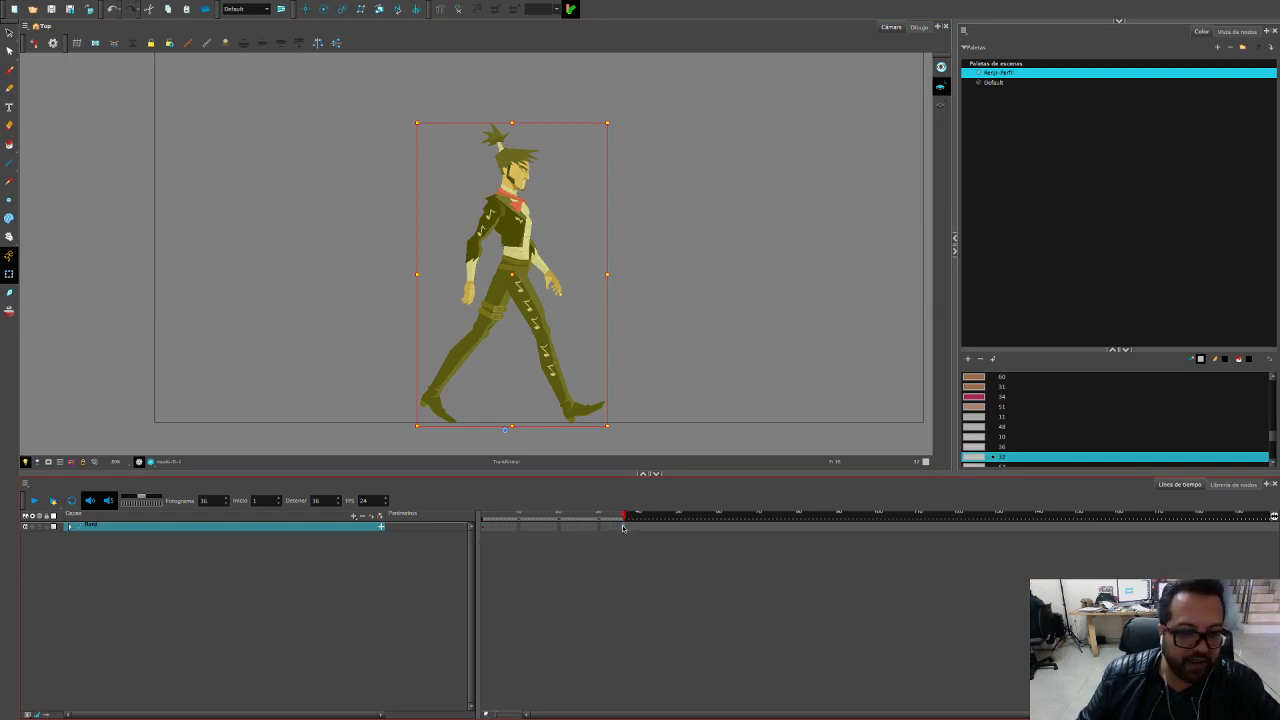
key(F6)
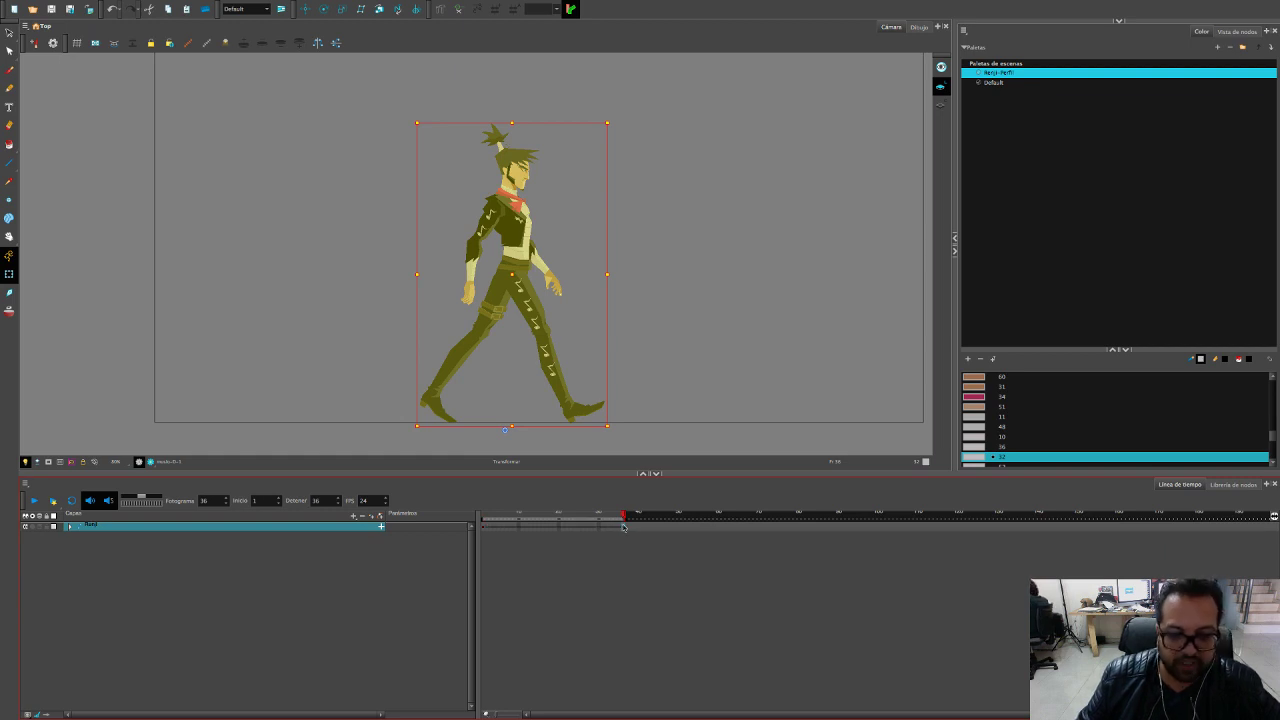
click(484, 529)
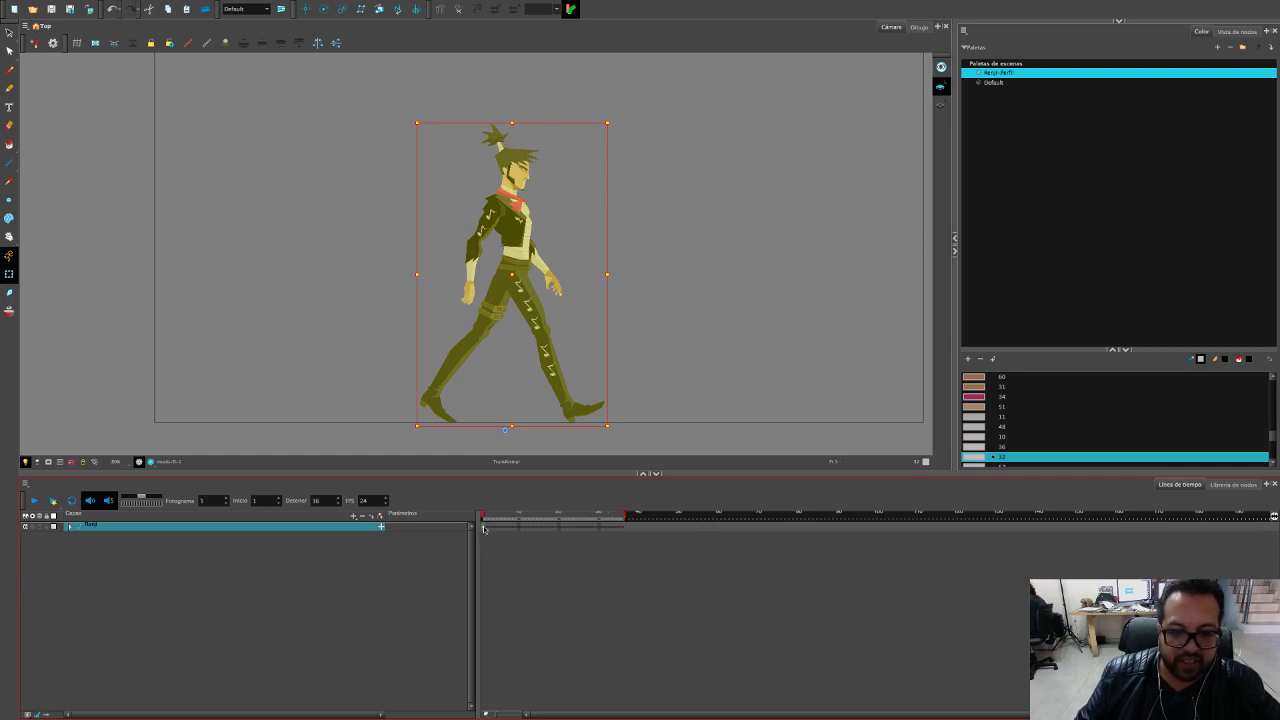
click(622, 530)
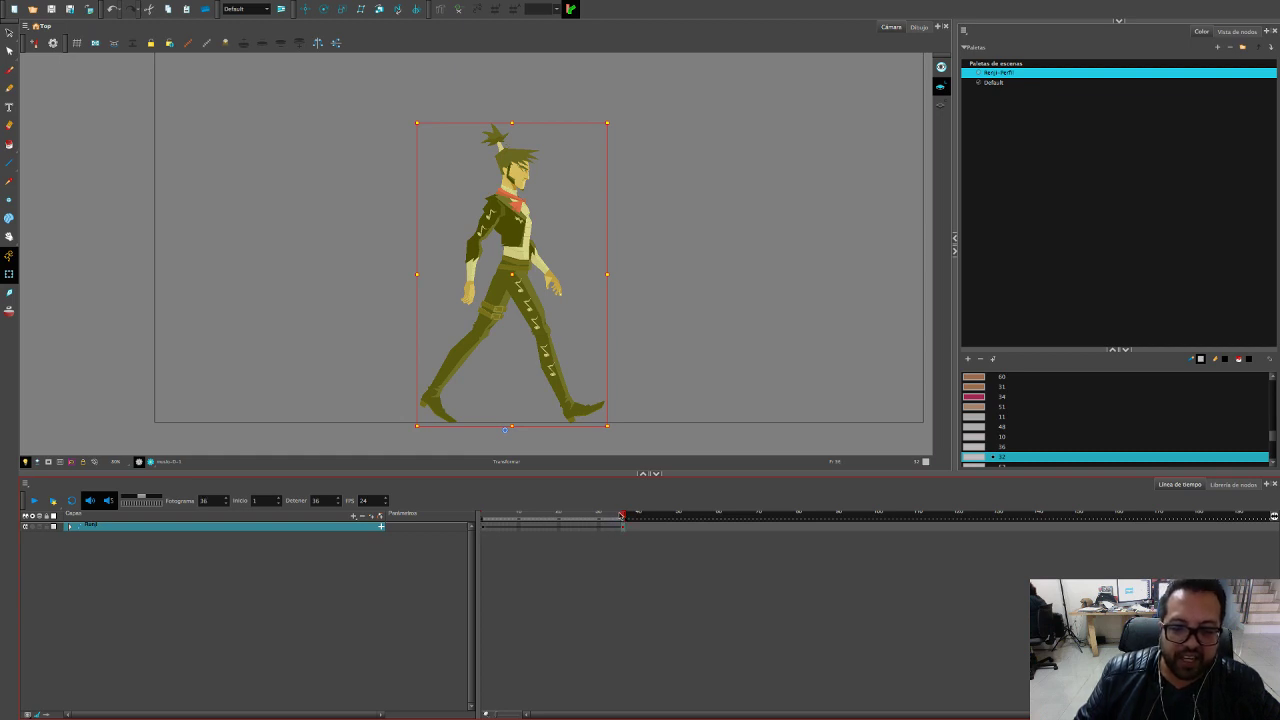
drag(622, 516, 466, 522)
click(479, 517)
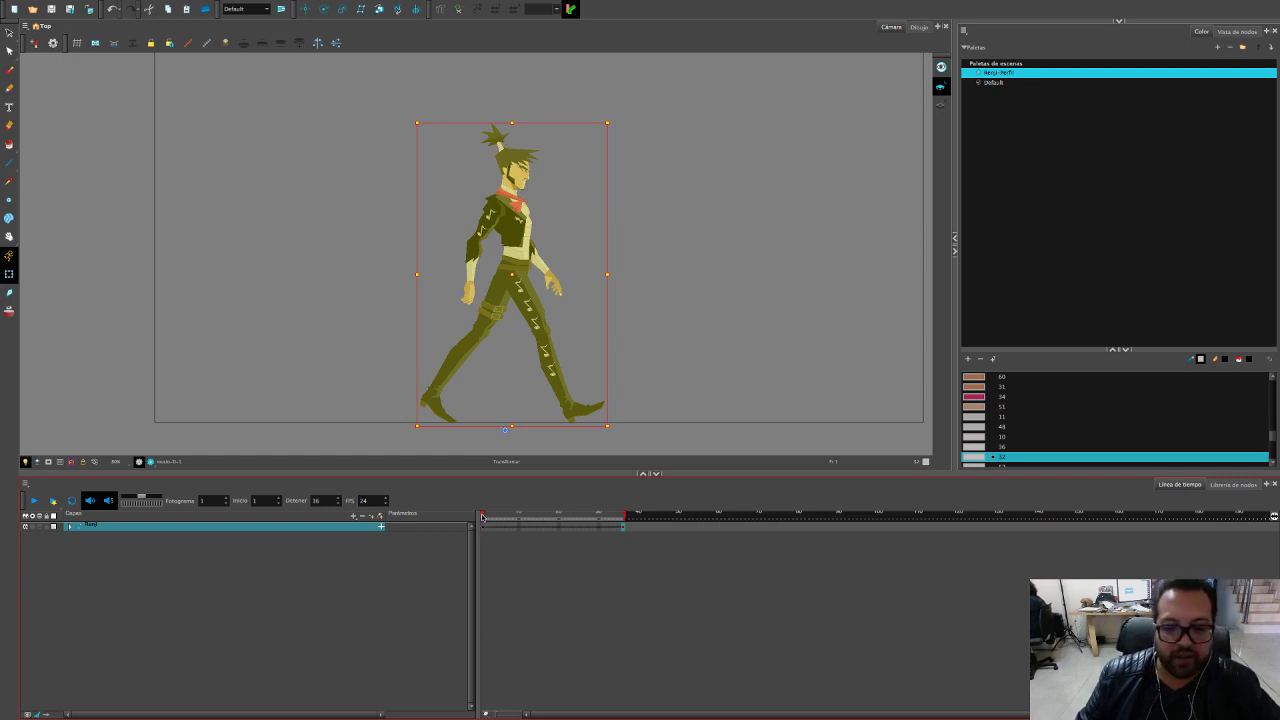
drag(485, 516, 480, 515)
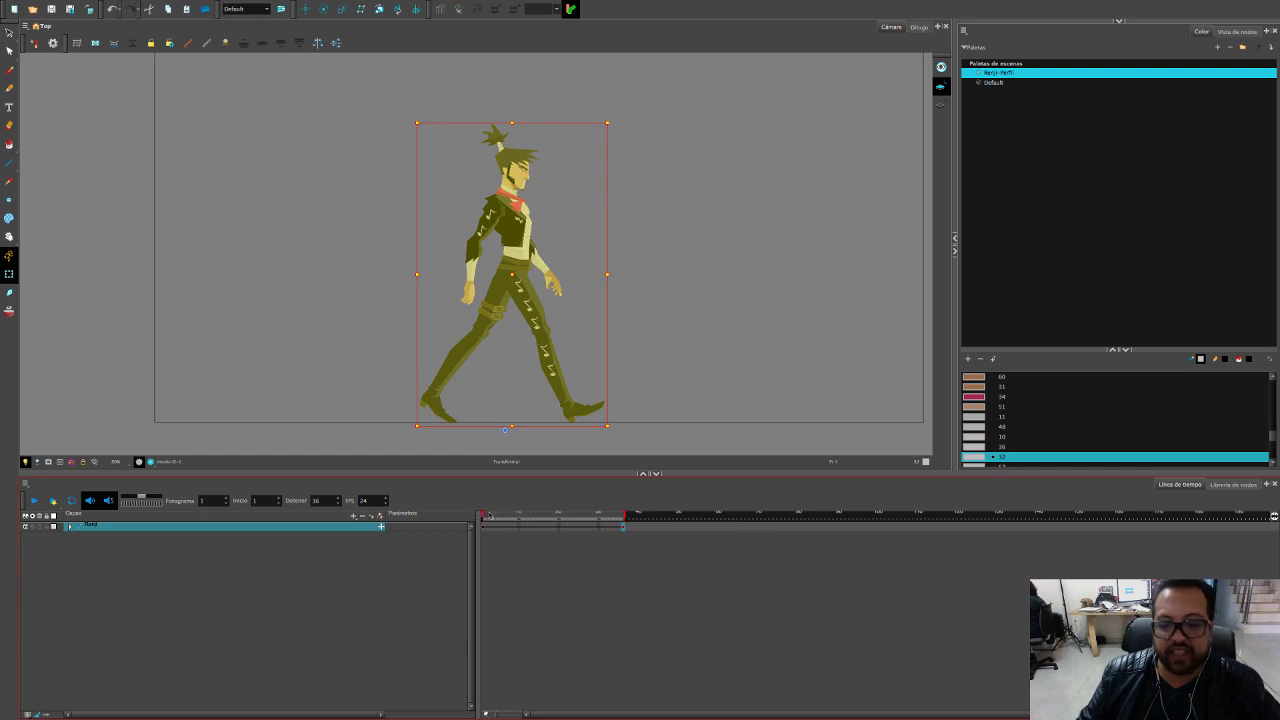
At frame 18, rotate the far leg forward from the hip until it lines up with the near leg
drag(621, 519, 552, 519)
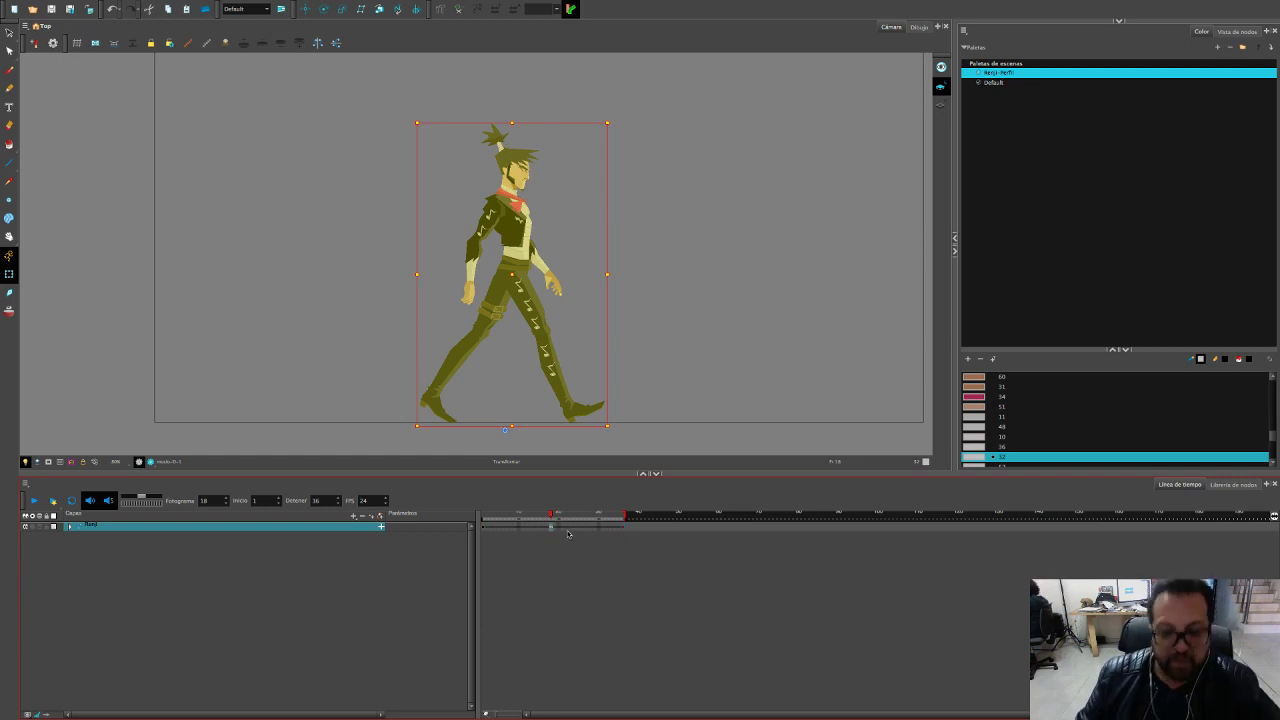
click(648, 390)
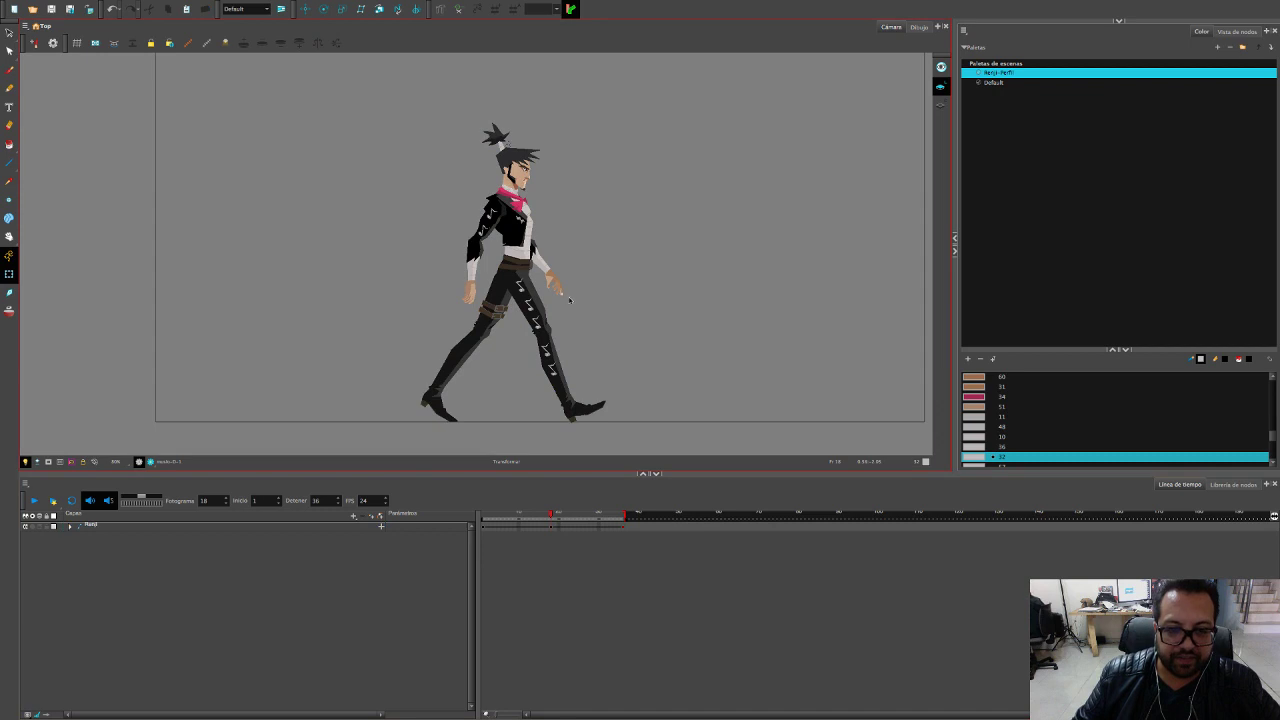
click(512, 312)
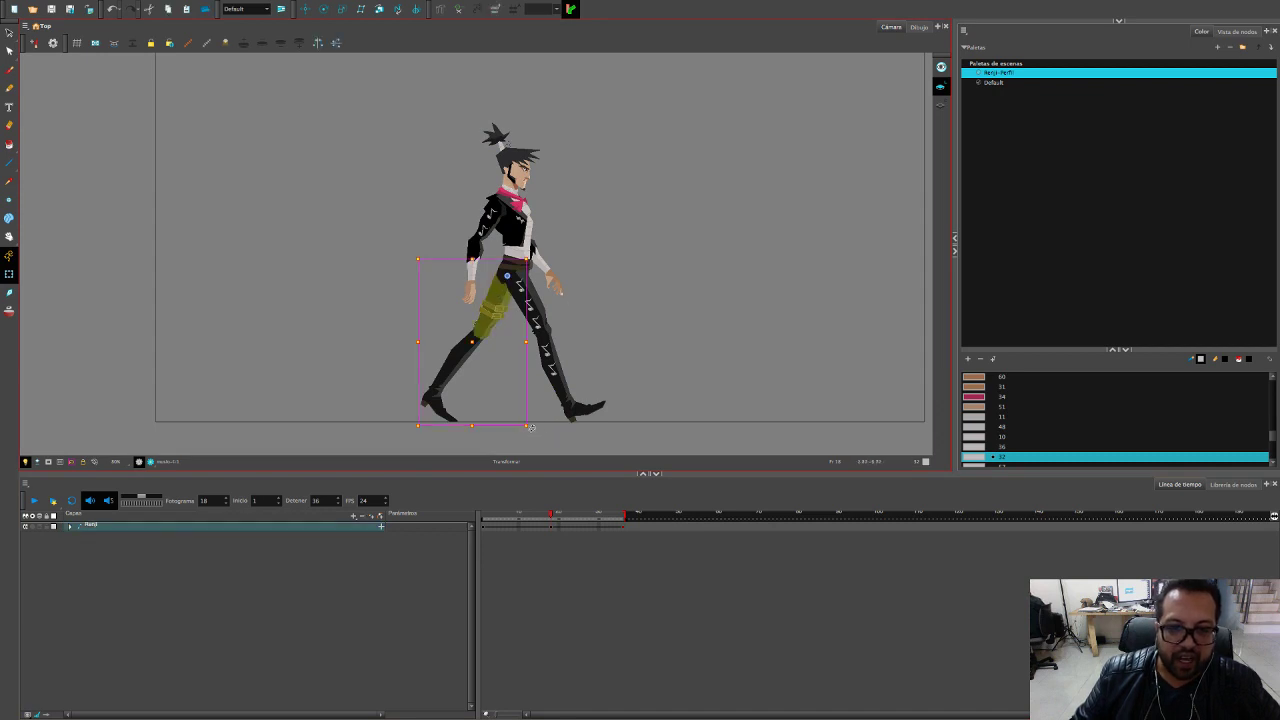
drag(530, 427, 612, 350)
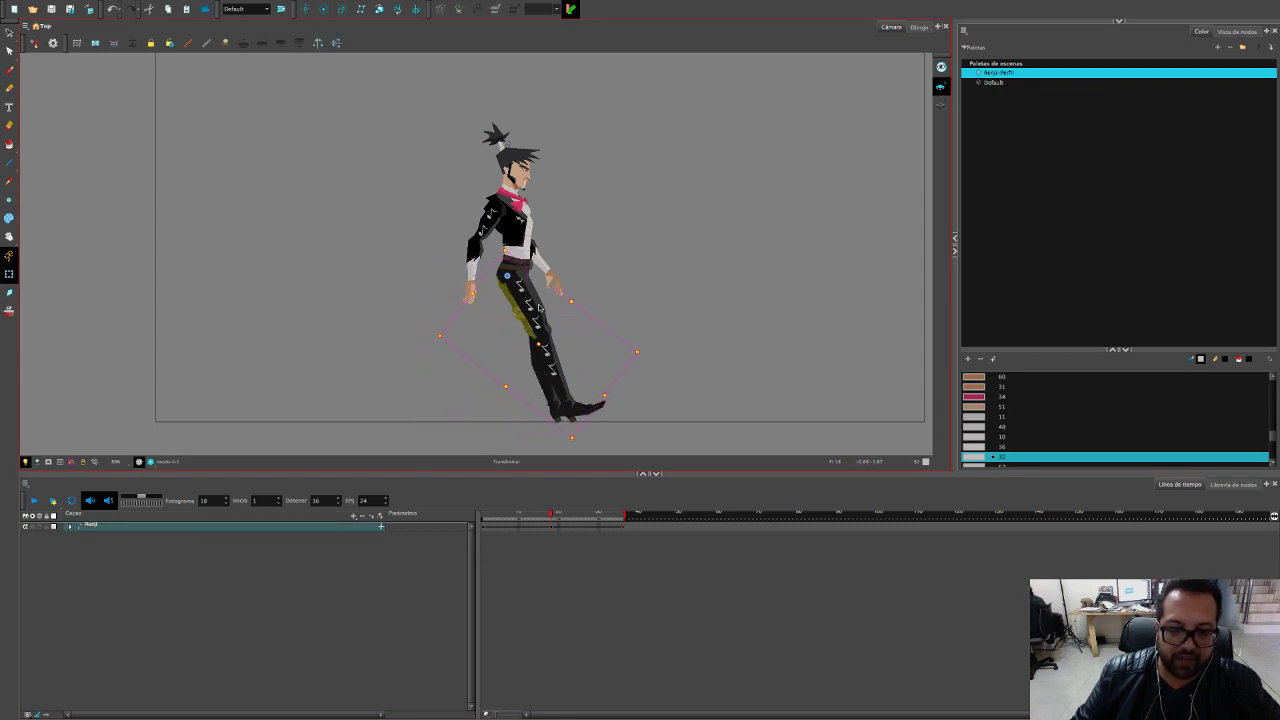
key(ctrl+z)
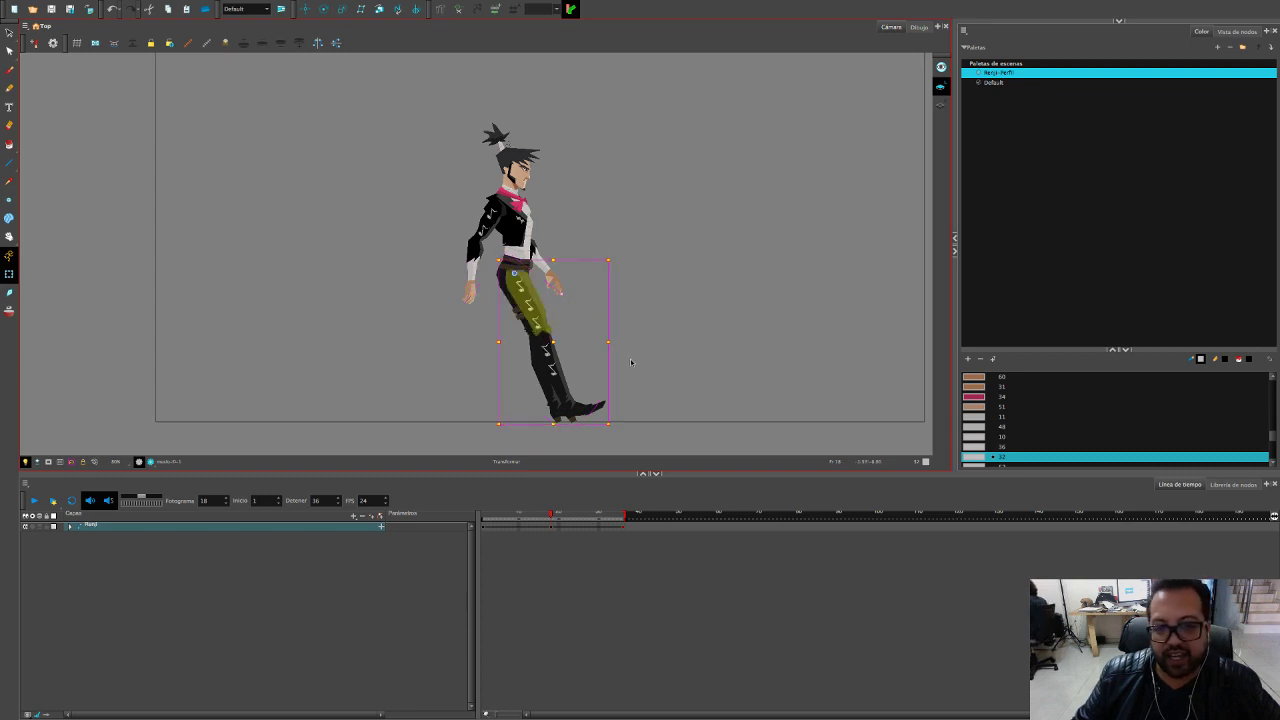
At frame 18, rotate the near leg backward from the hip and bend its lower leg slightly back at the knee
drag(618, 274, 586, 344)
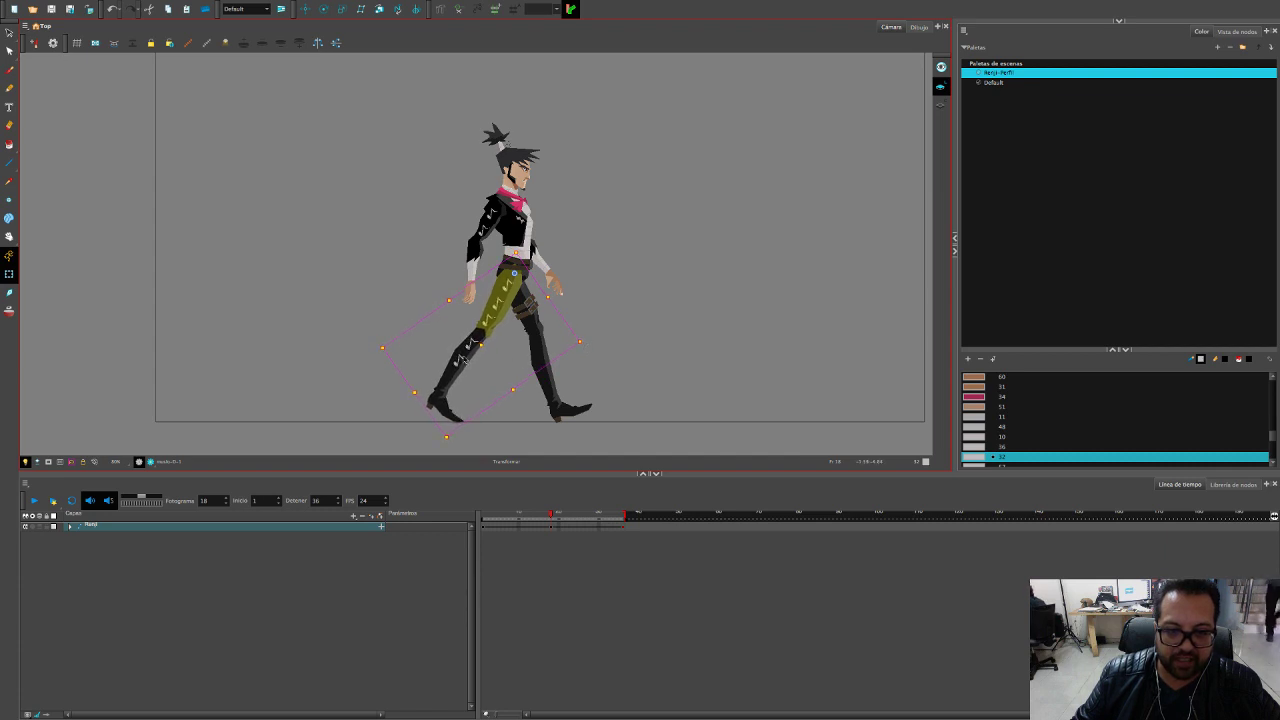
key(shift+b)
drag(497, 431, 489, 431)
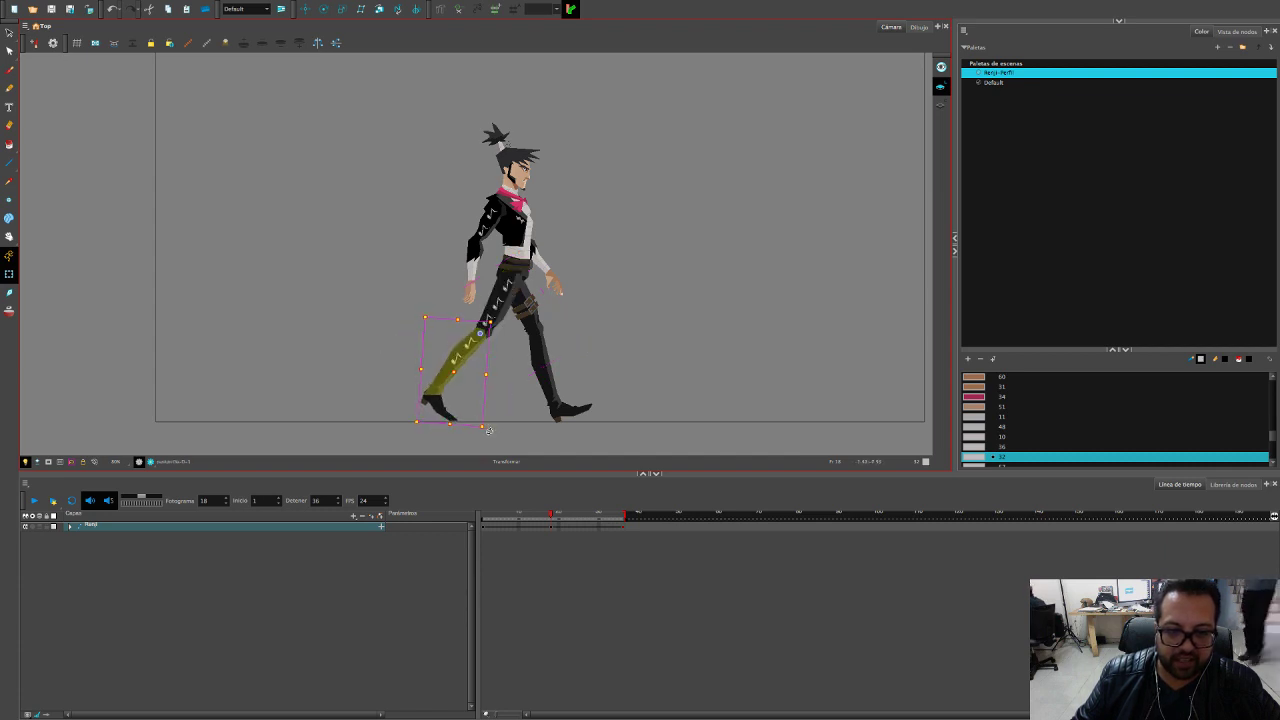
Rotate the far leg slightly further forward from the hip so its heel rests near the camera frame's lower edge
click(532, 298)
drag(532, 298, 534, 298)
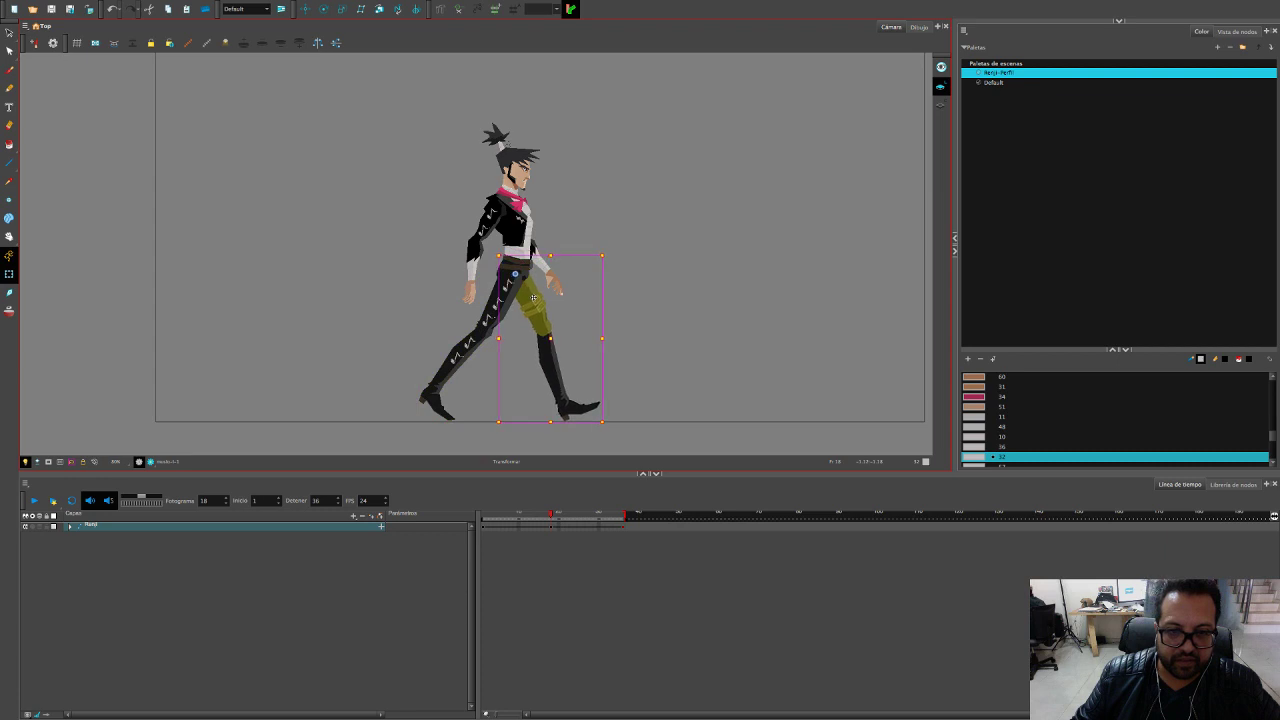
drag(610, 424, 613, 421)
click(552, 385)
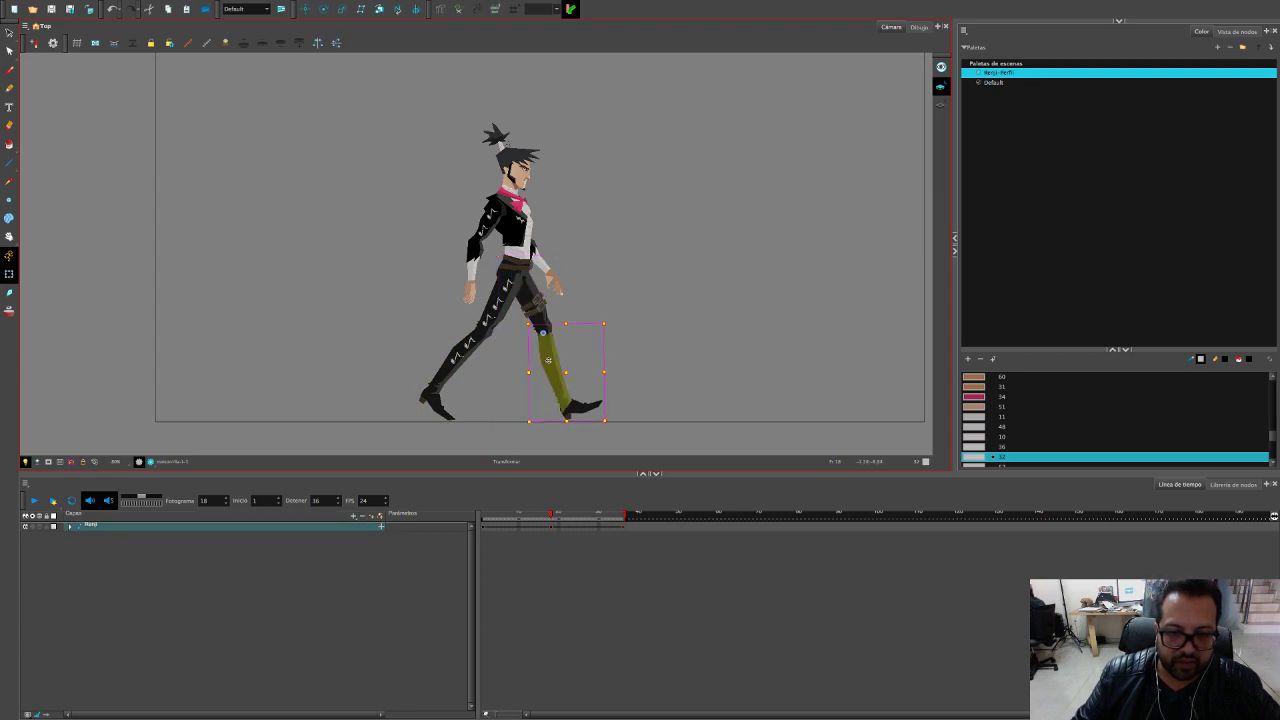
click(623, 266)
Rotate the near arm forward from the shoulder at frame 18 so its hand reaches in front of the hips
click(507, 229)
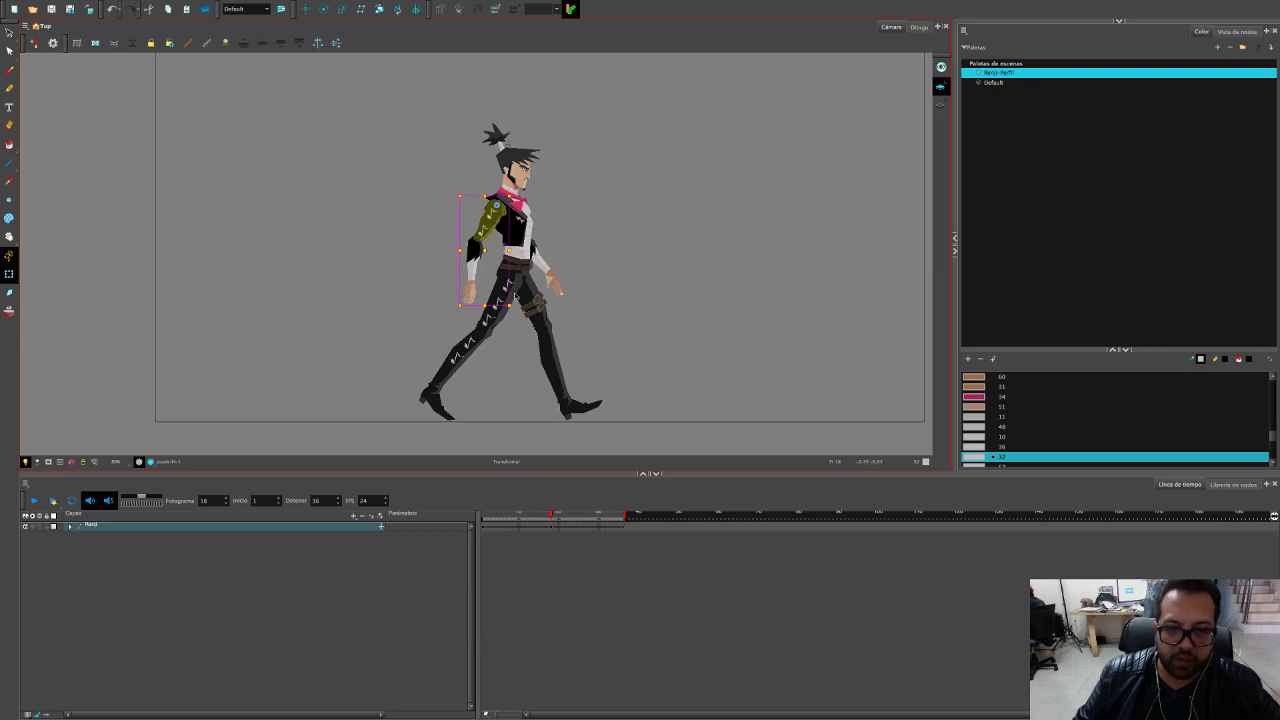
drag(591, 269, 609, 252)
click(610, 267)
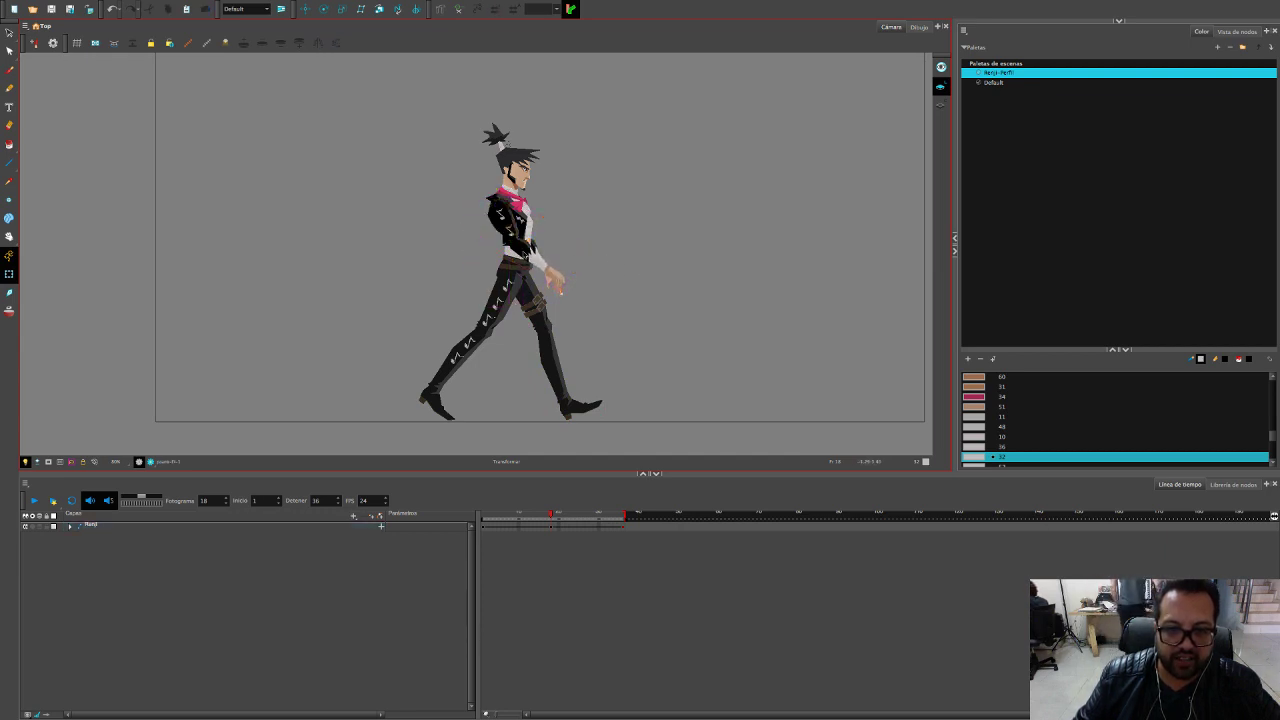
Select the whole far arm at frame 18 and rotate it backward from the shoulder so it swings behind the body
click(549, 285)
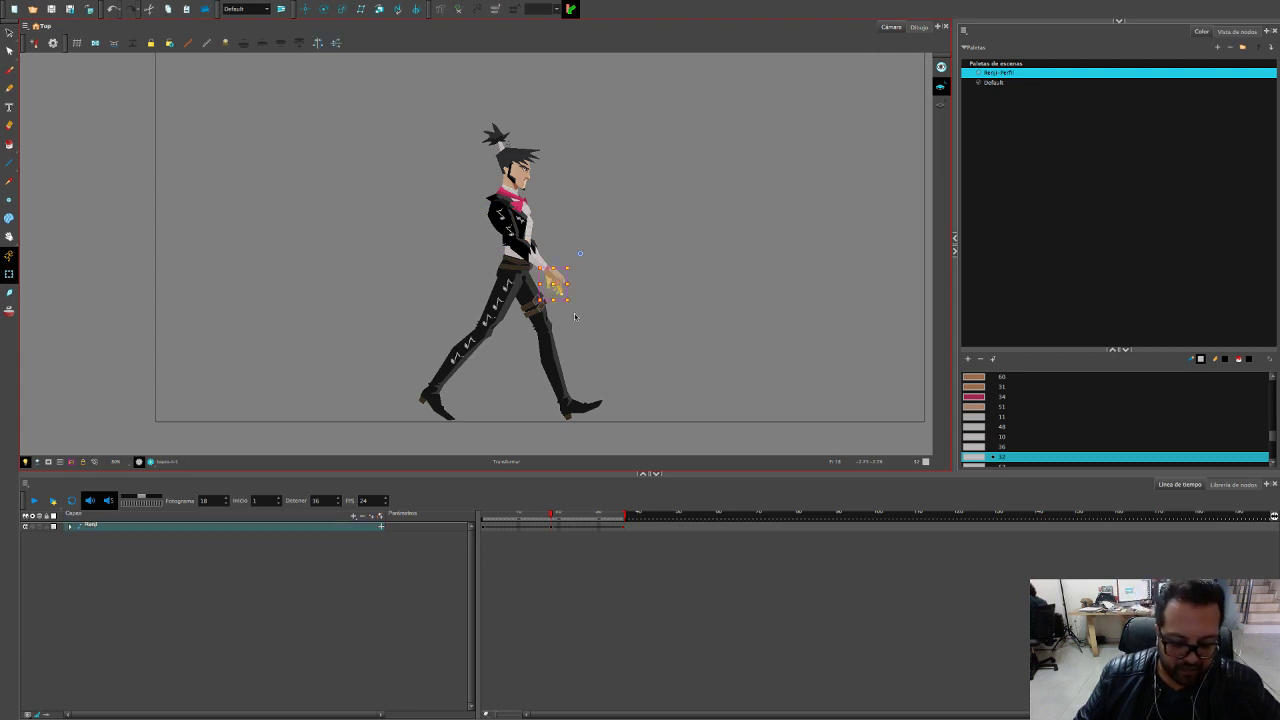
key(b)
key(b)
key(b)
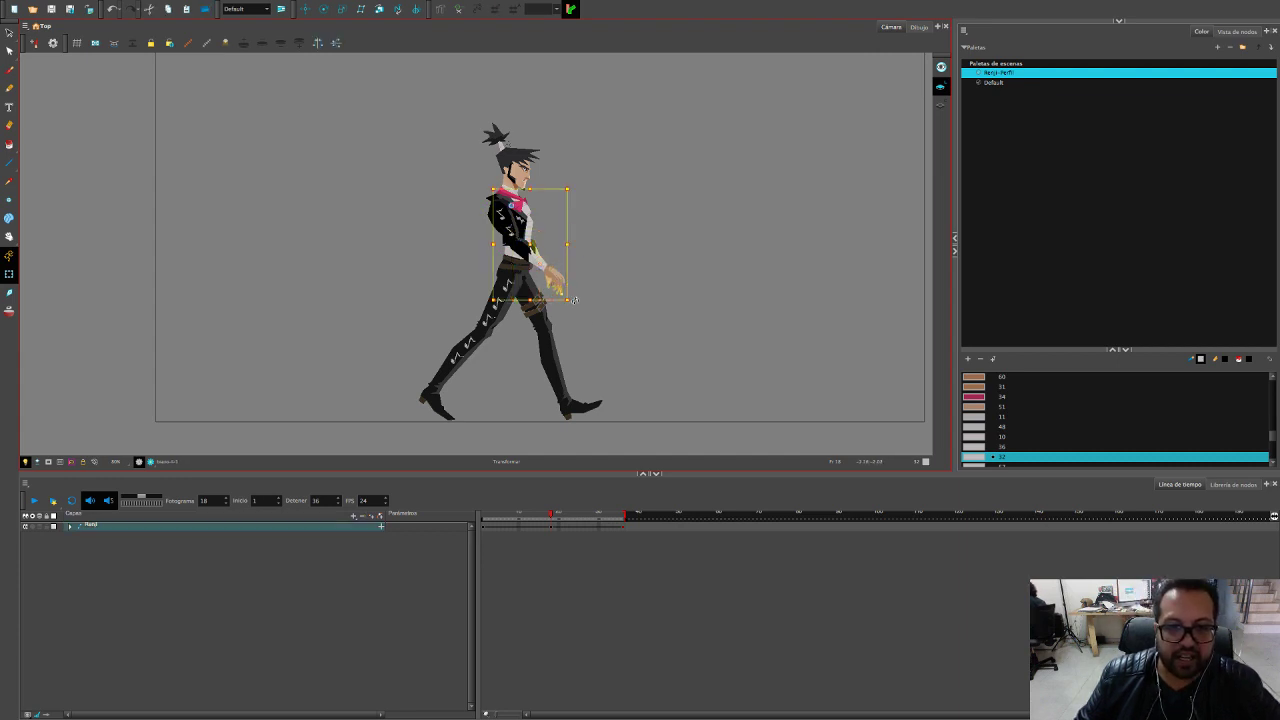
drag(577, 302, 477, 247)
key(Escape)
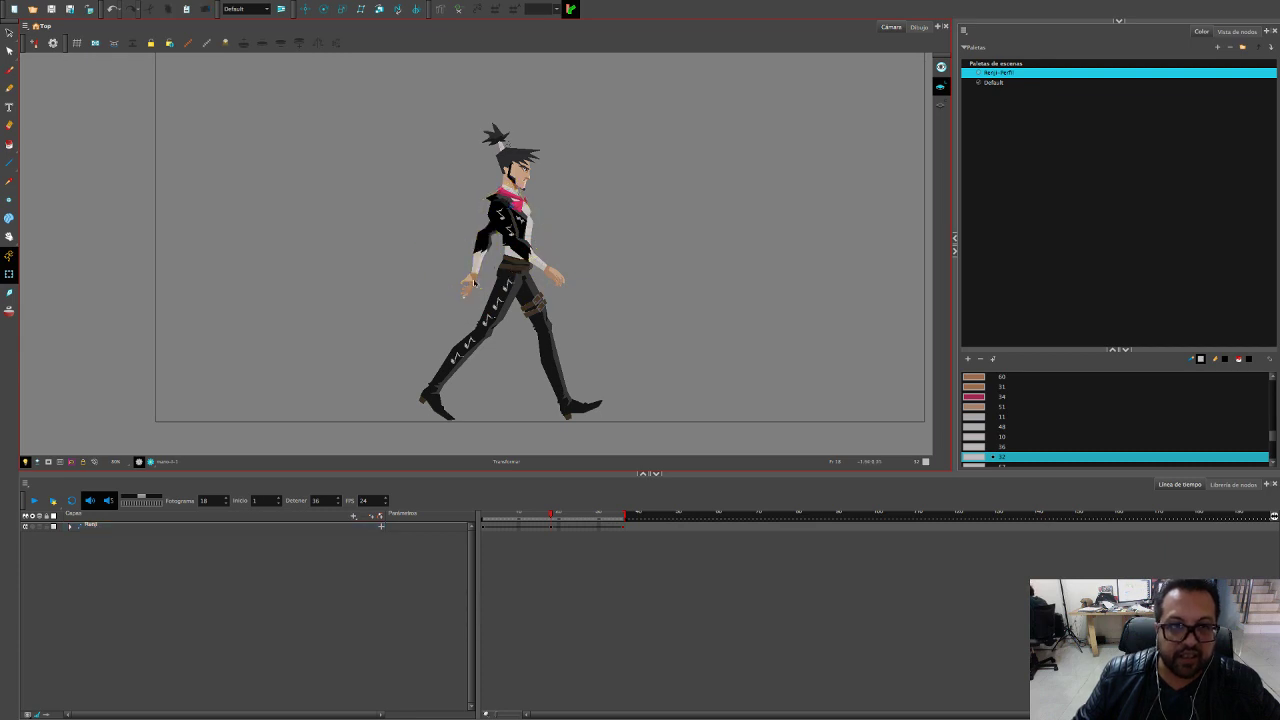
click(469, 289)
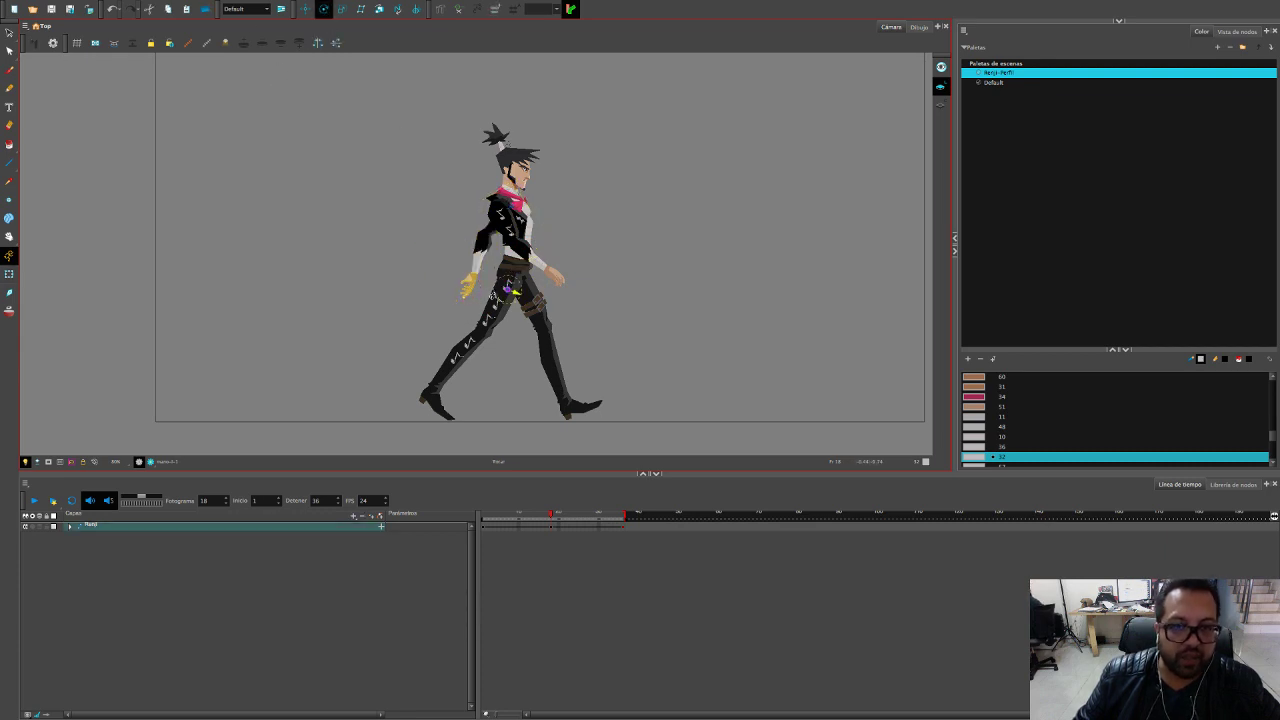
click(9, 274)
click(306, 315)
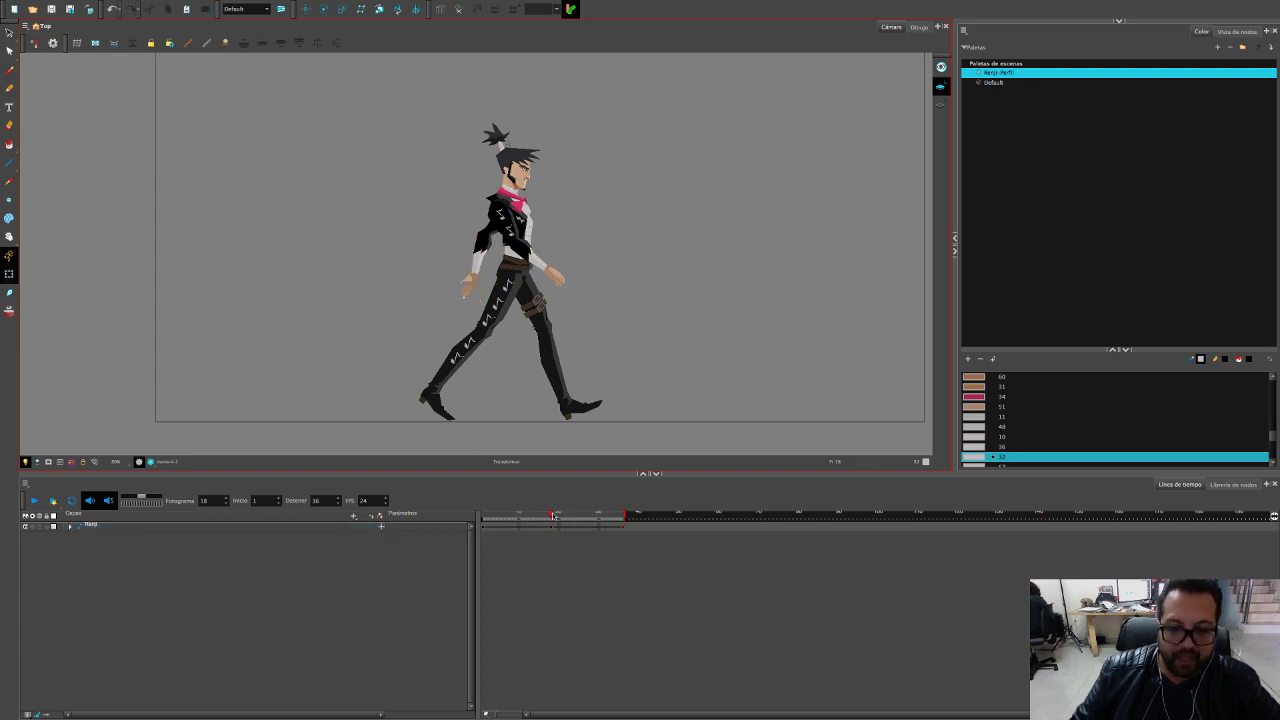
Play the walk cycle from frame 1, try looped playback, and return to frame 1
drag(550, 516, 481, 518)
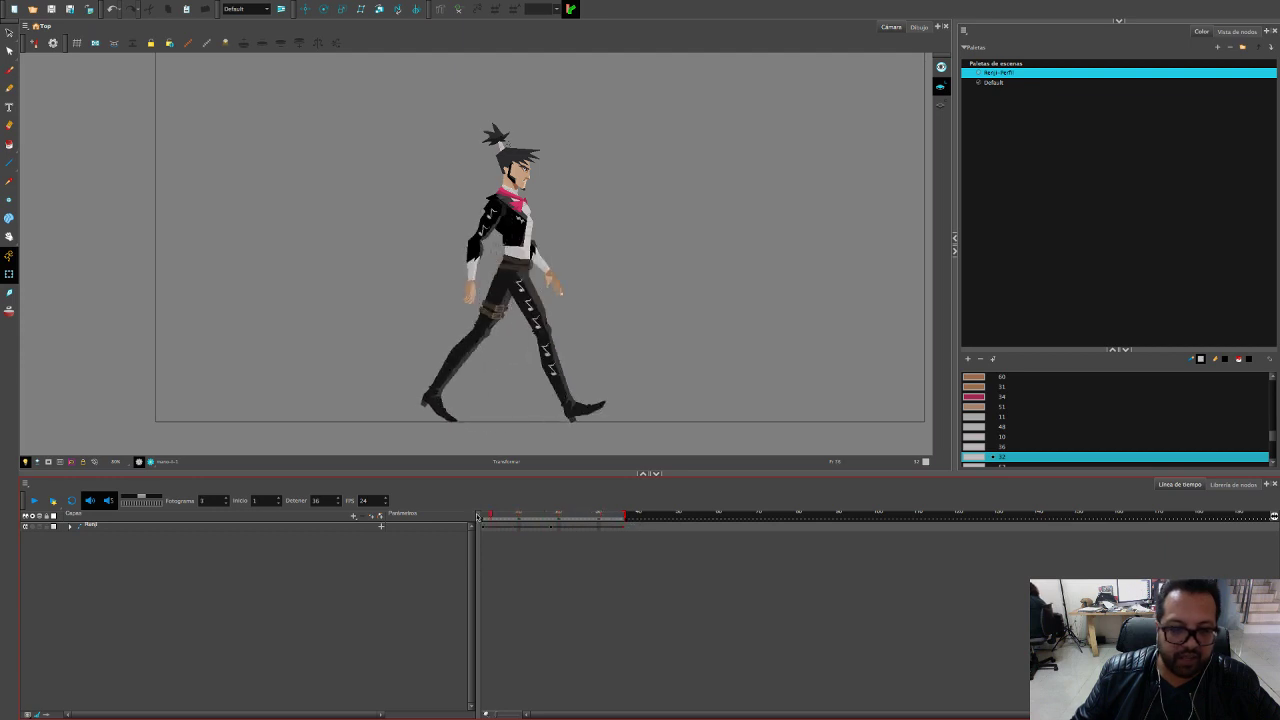
click(35, 502)
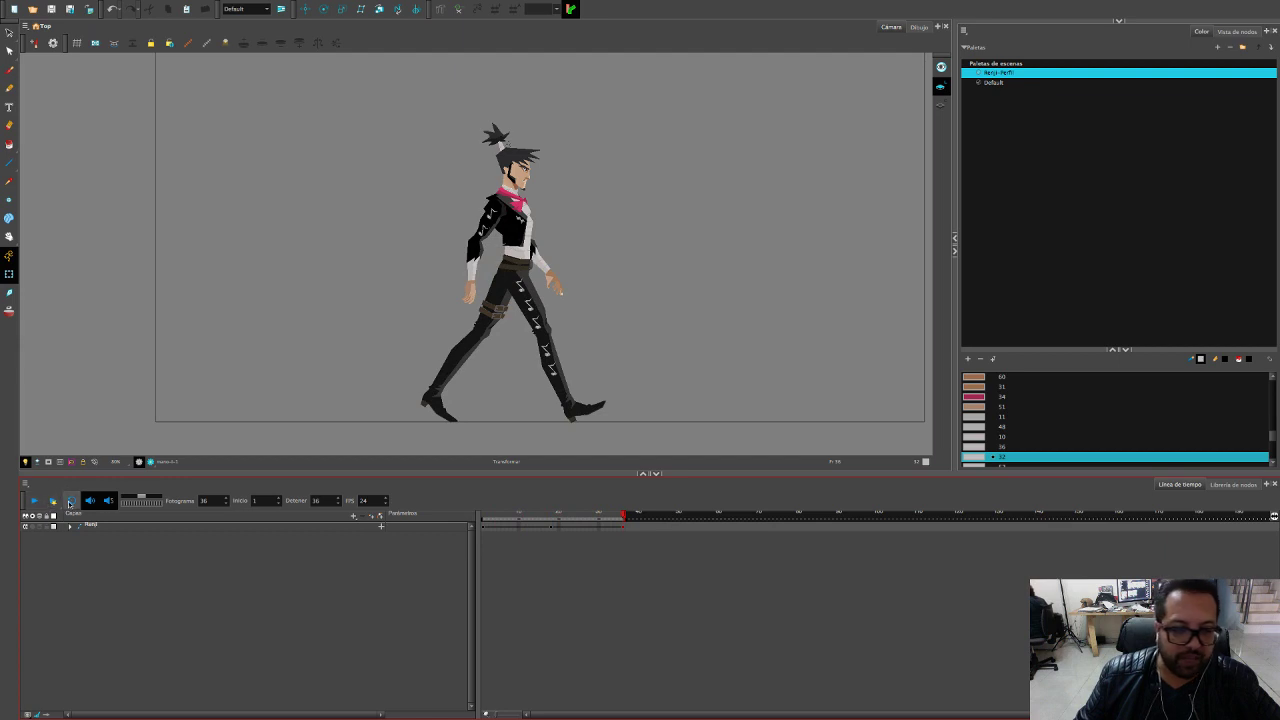
click(73, 503)
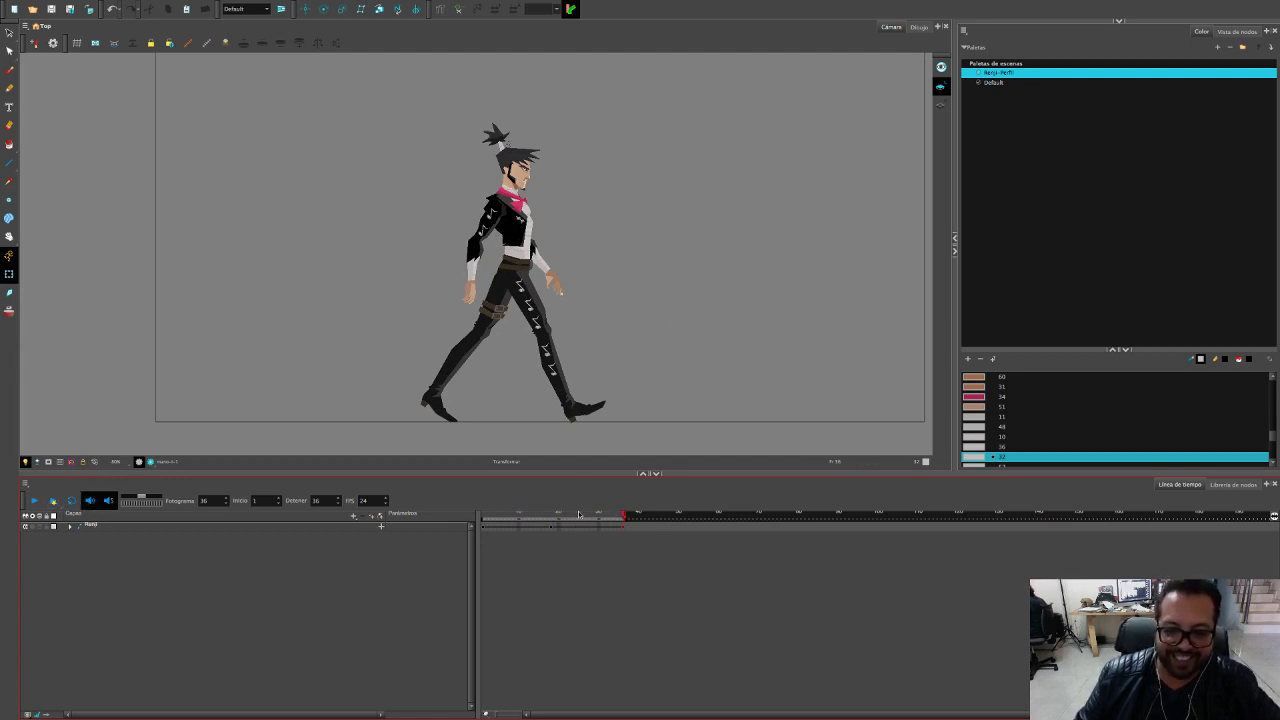
drag(565, 515, 454, 518)
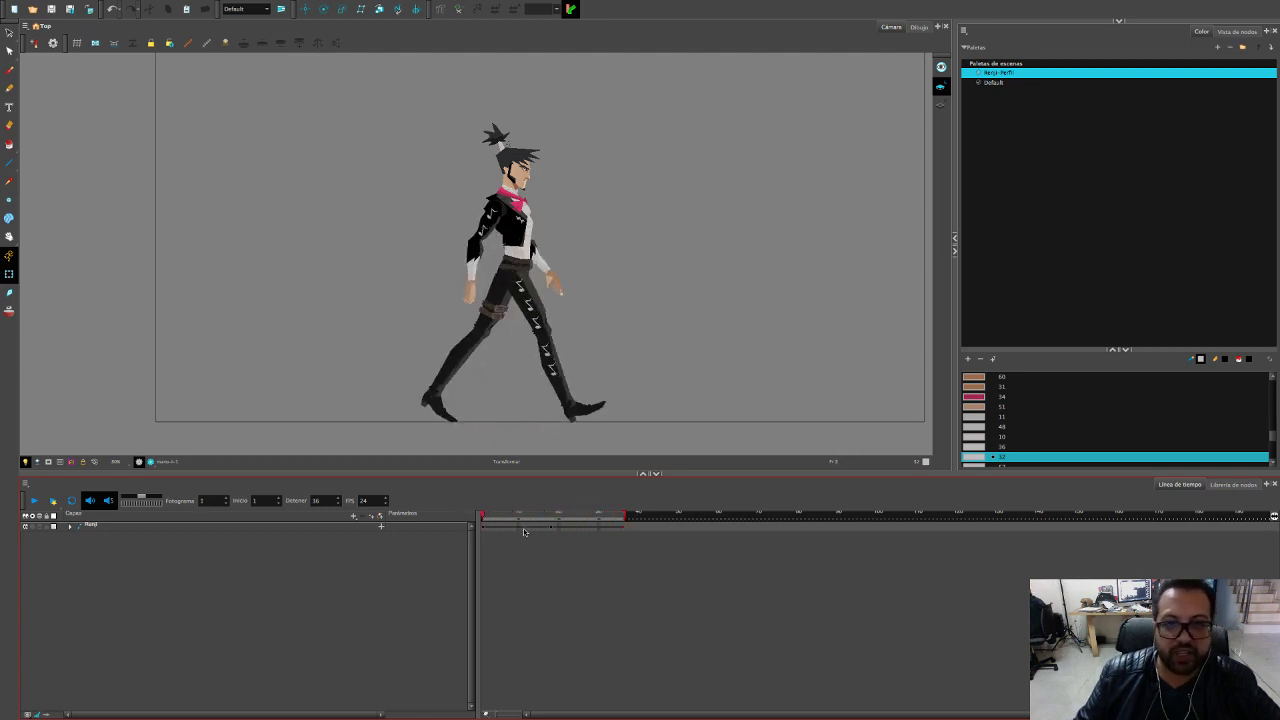